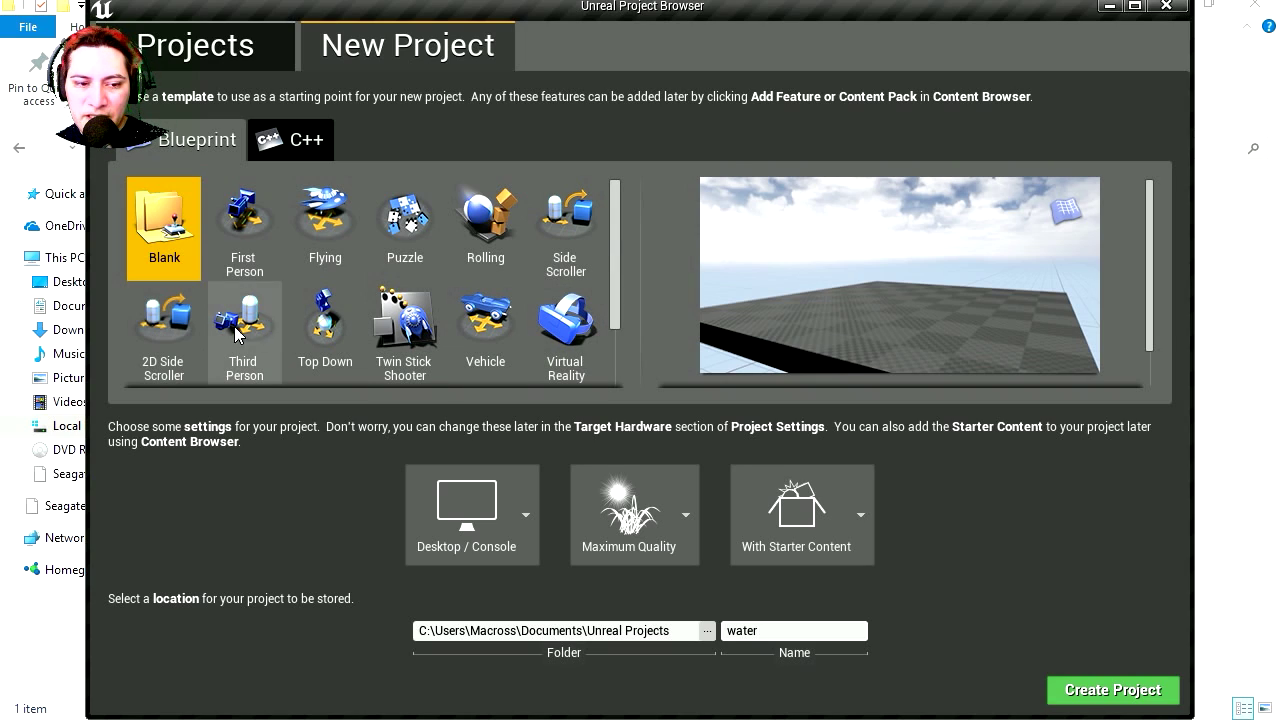
Select the Third Person blueprint template for the new project
left_click(248, 331)
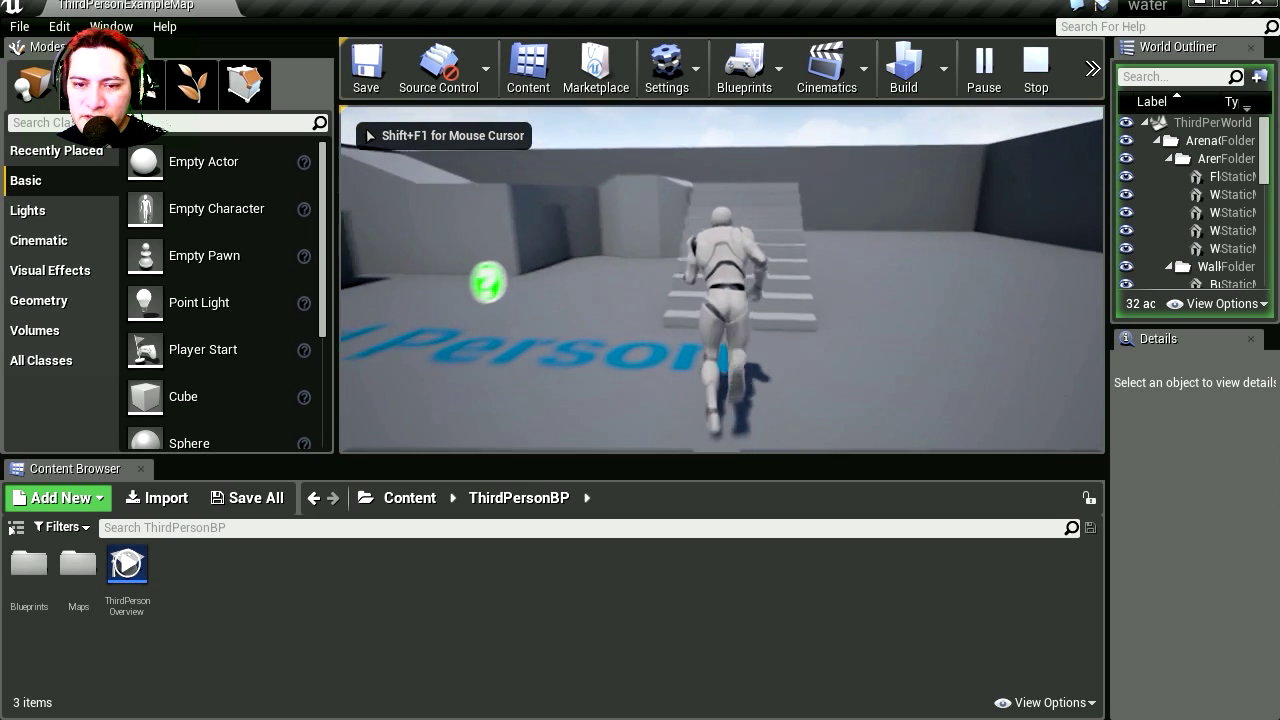
Play-test the Third Person example level by running and jumping around the arena, then end the session
key("w")
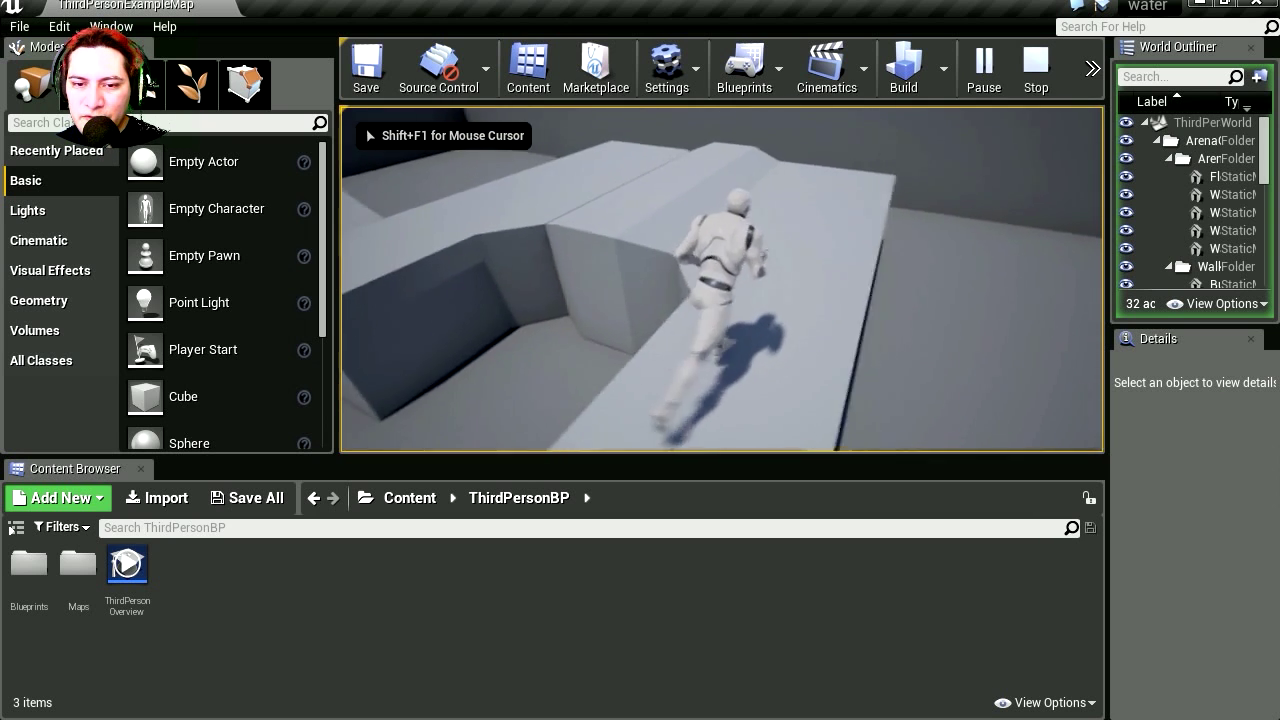
key("w")
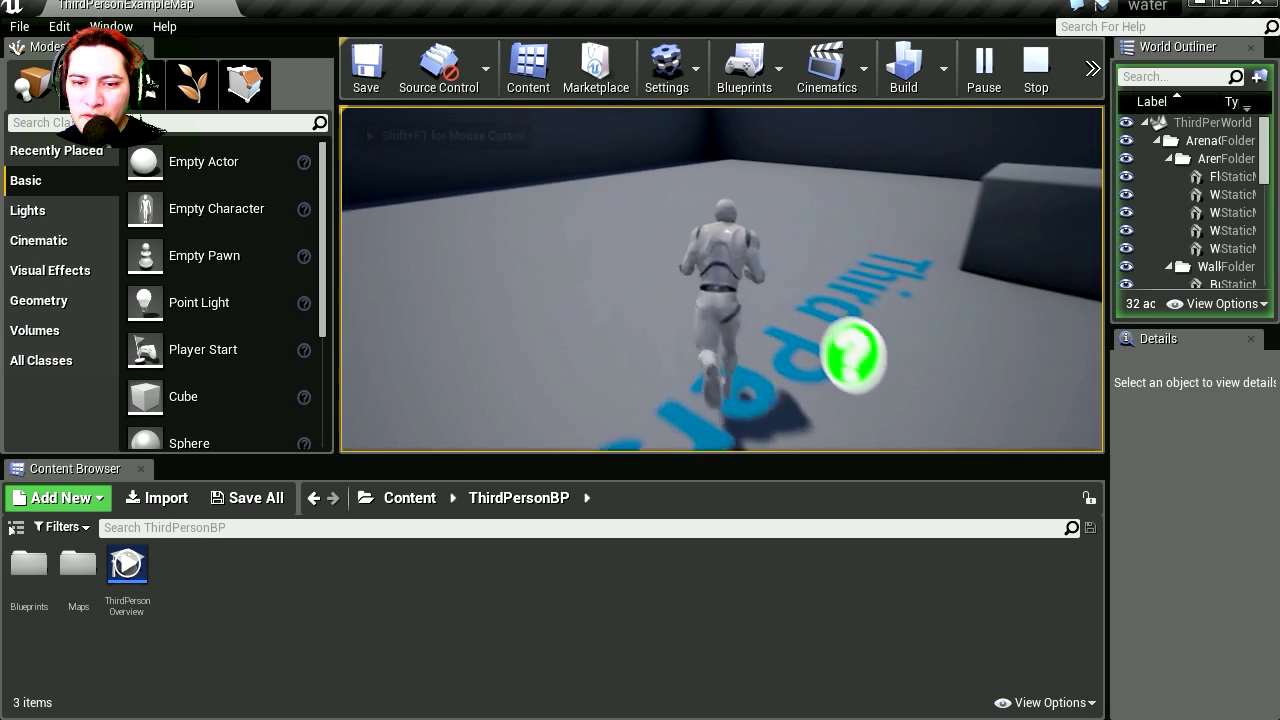
key("w")
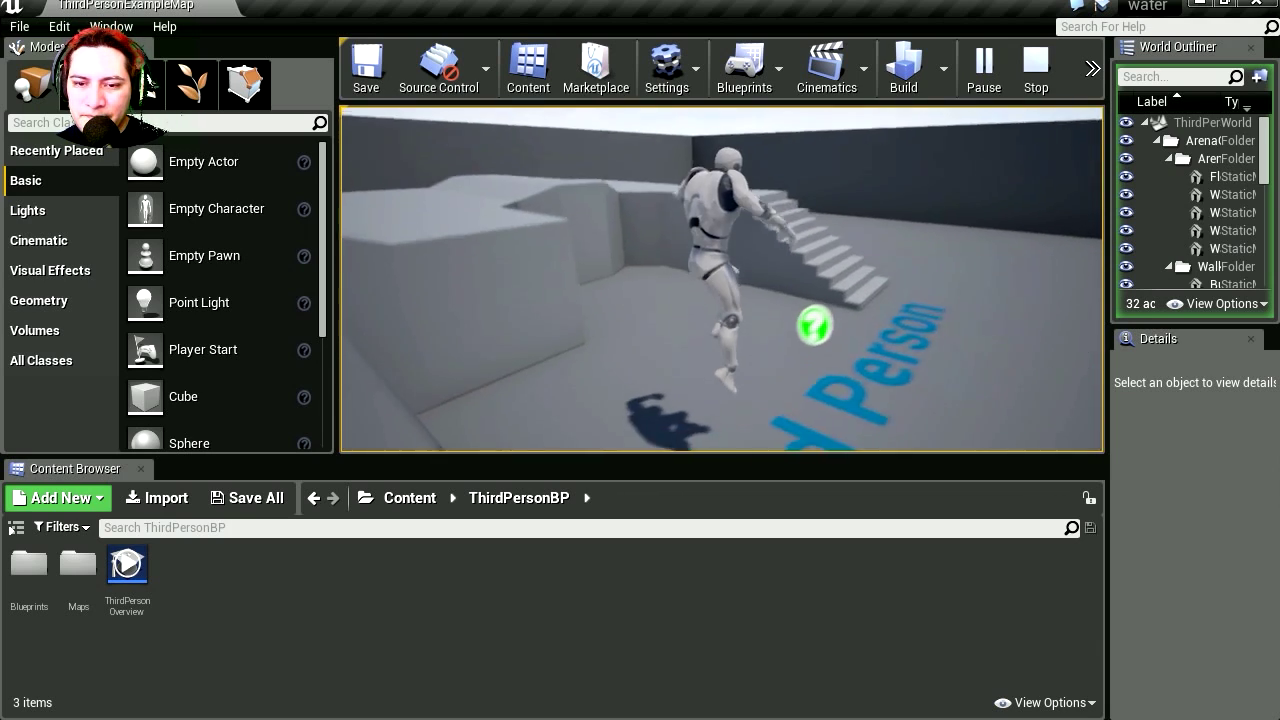
key("w")
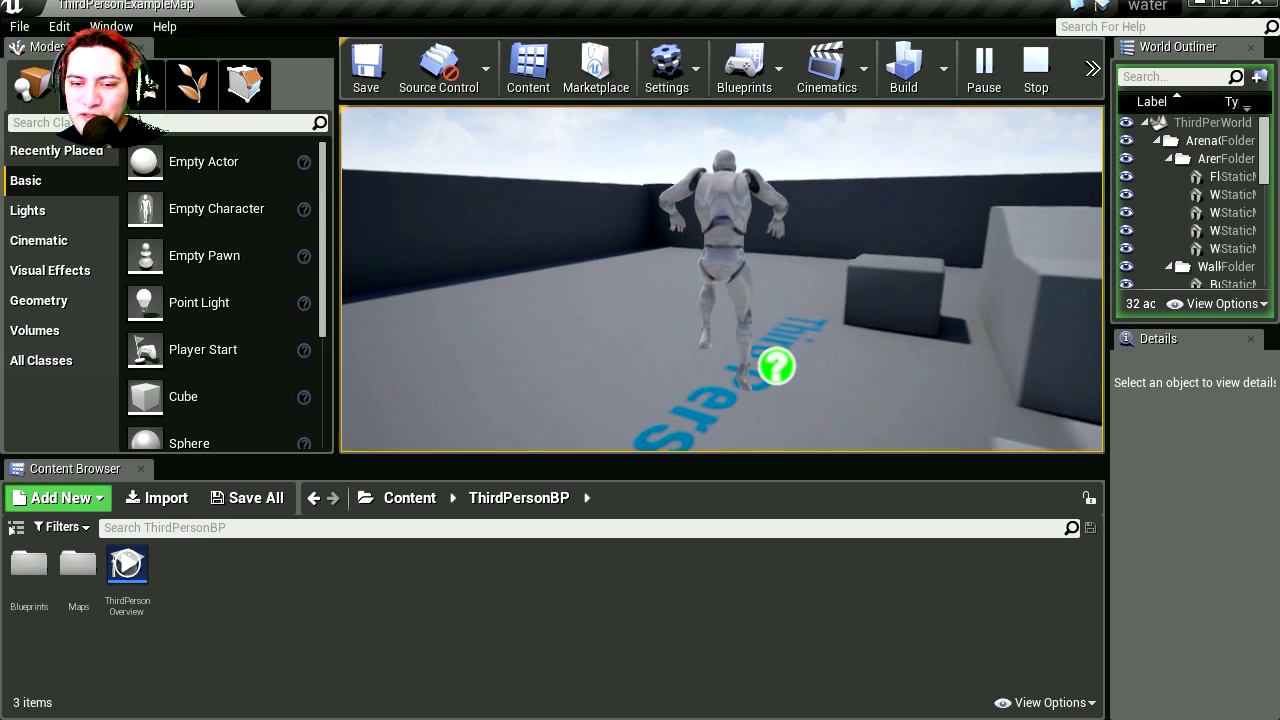
key("w")
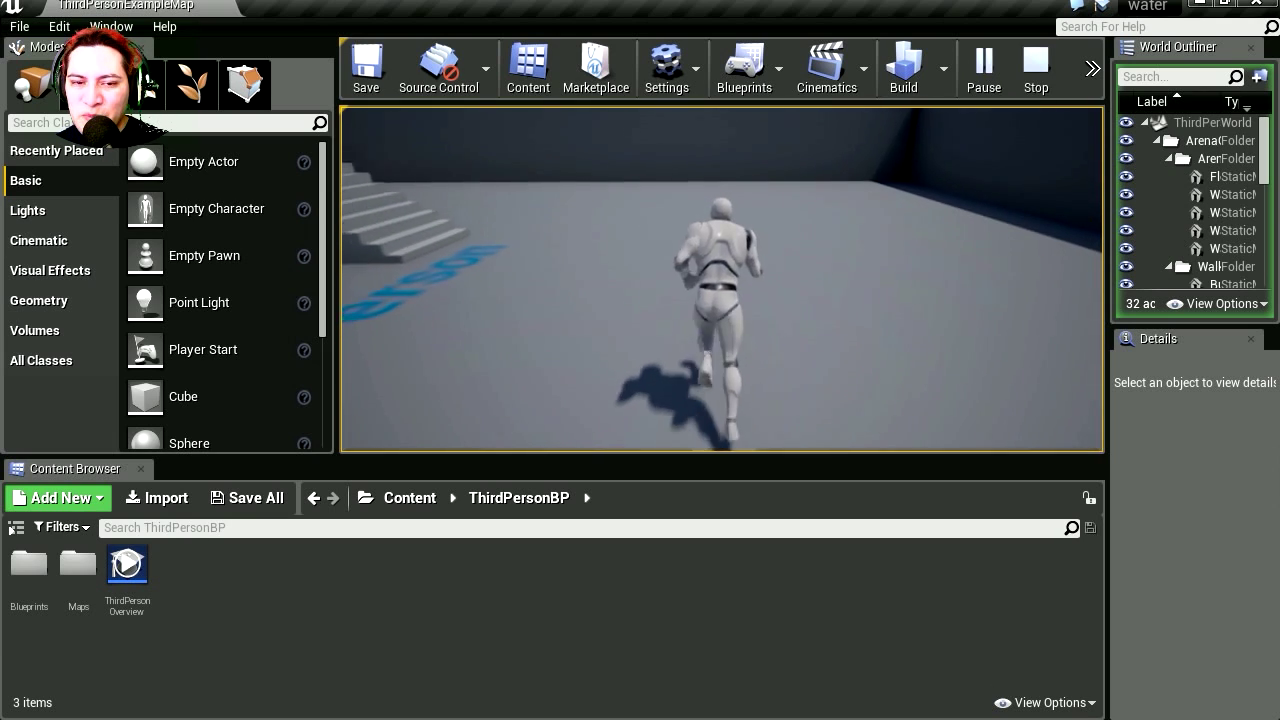
key("w")
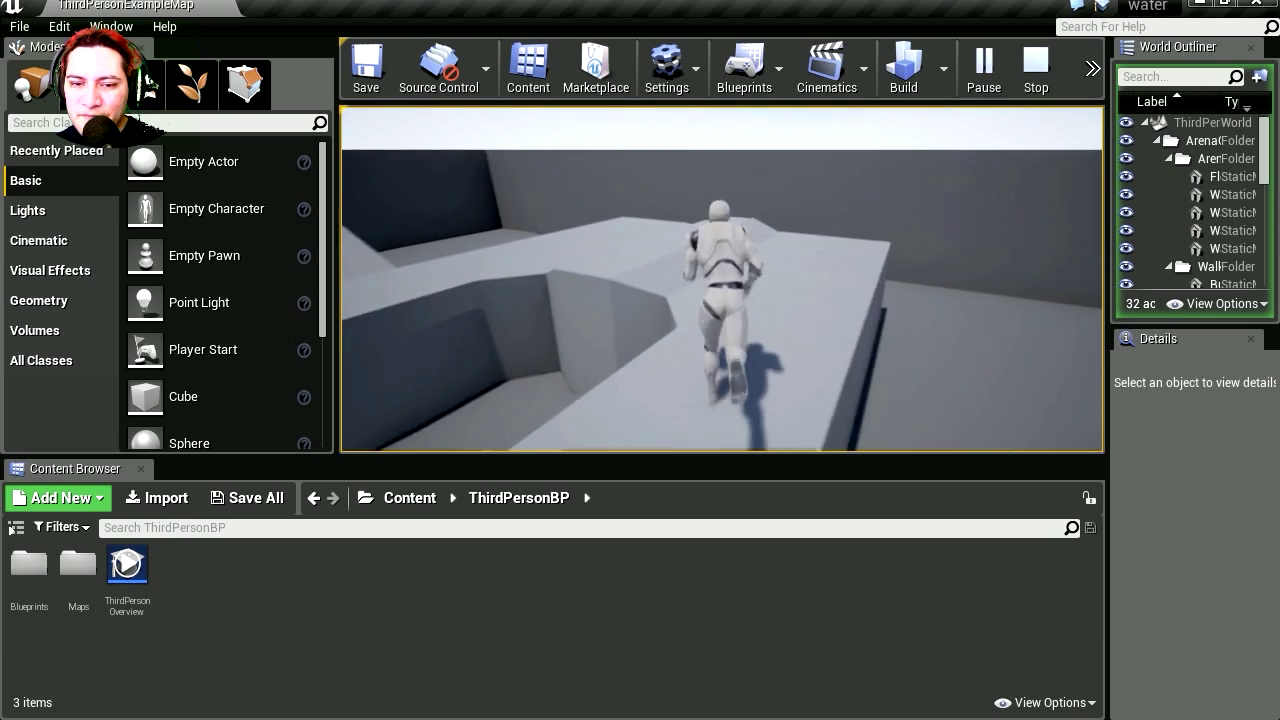
key("Escape")
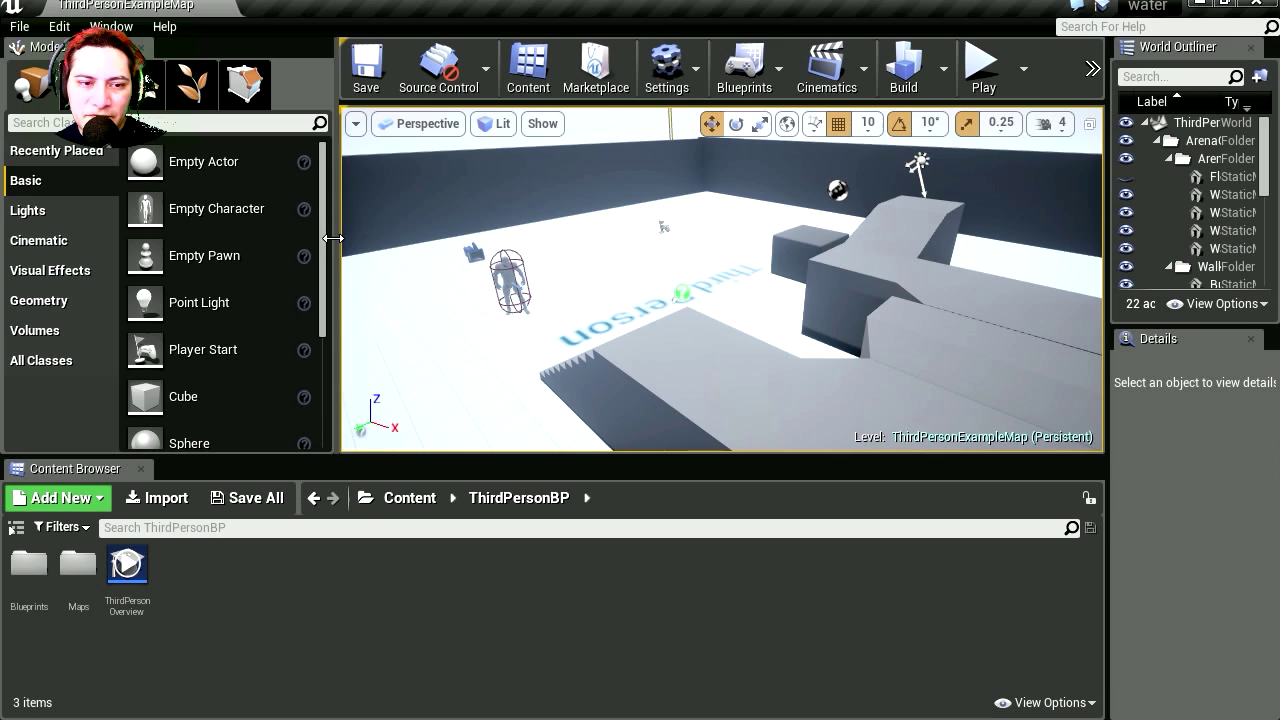
Place a cube in the arena and stretch it horizontally to a scale of about 28 by 25
left_click_drag(325, 233, 330, 302)
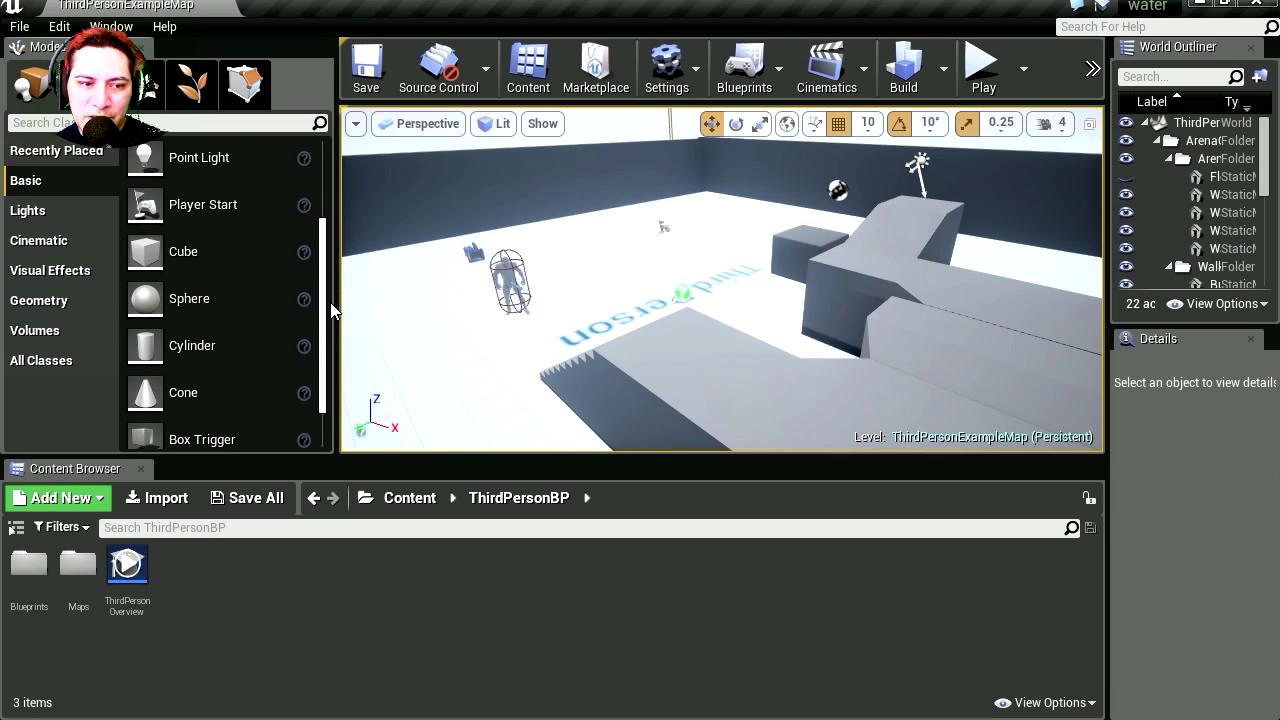
left_click_drag(198, 249, 760, 285)
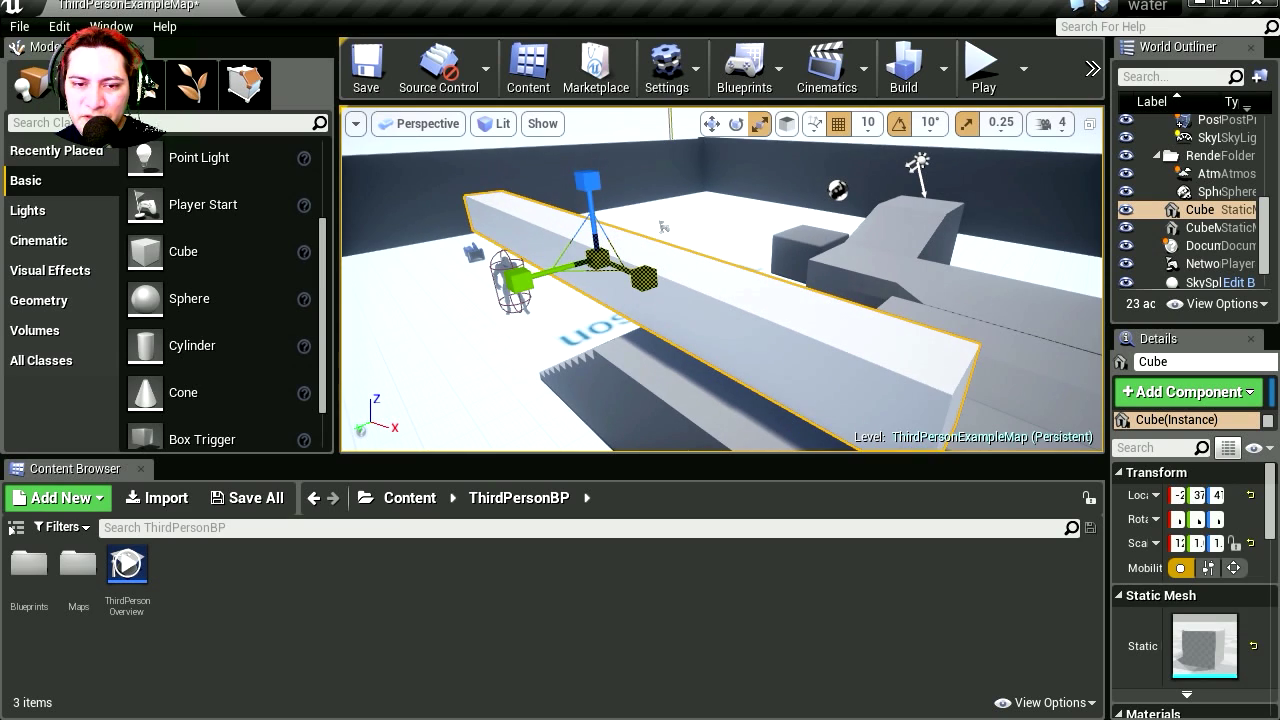
left_click_drag(523, 284, 405, 316)
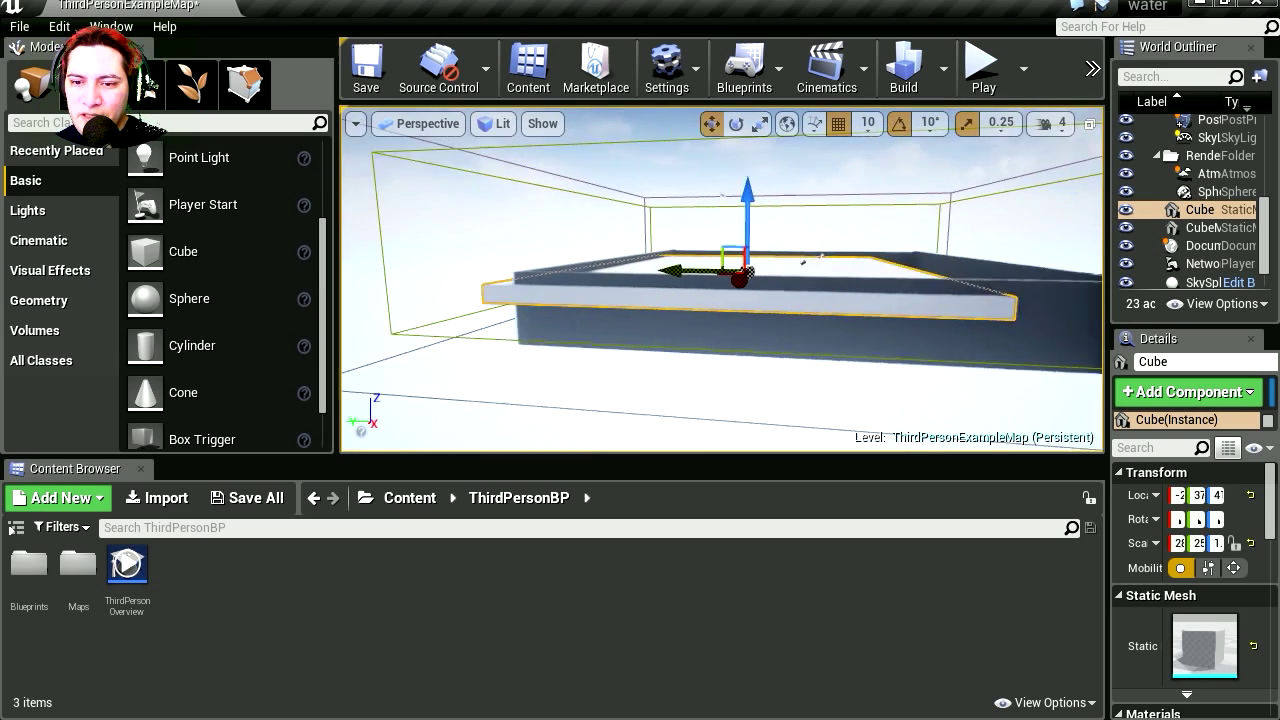
Enlarge the cube slab to a scale of about 28 by 31 by 3 and lower it until the platforms rise above it
right_click_drag(720, 290, 800, 290)
right_click_drag(1020, 342, 1010, 342)
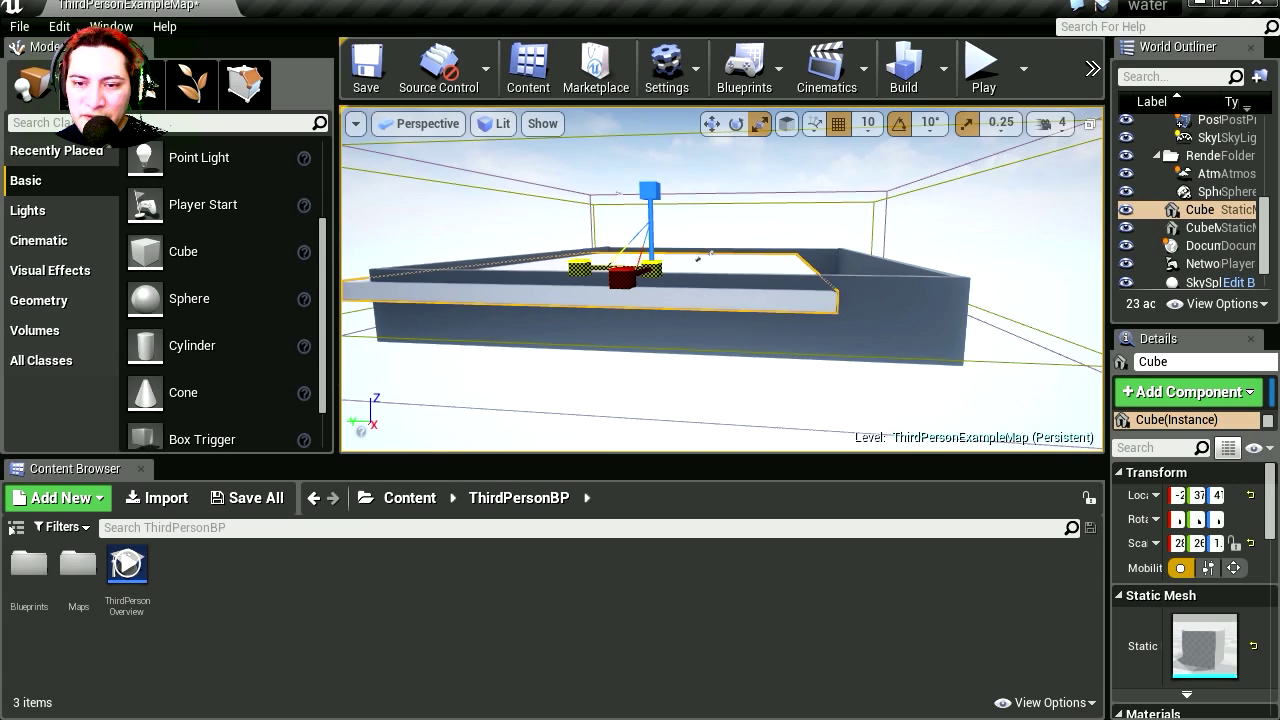
left_click_drag(580, 268, 566, 268)
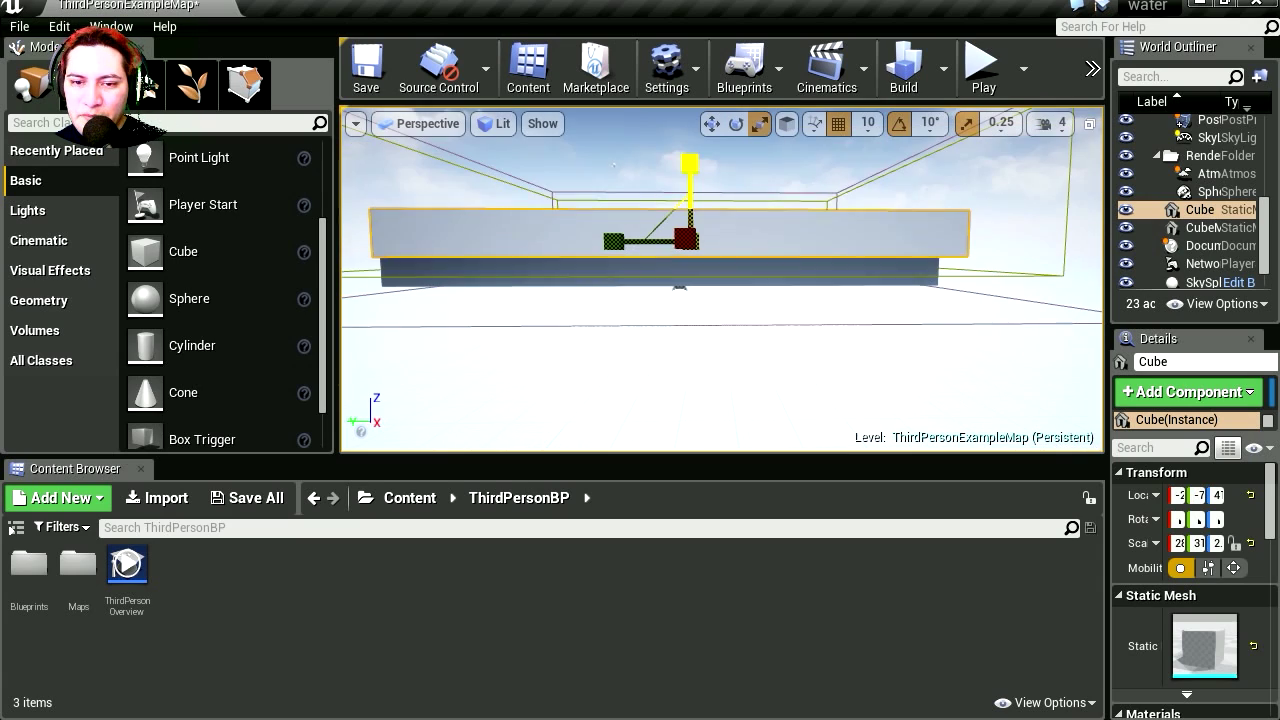
left_click_drag(690, 165, 690, 142)
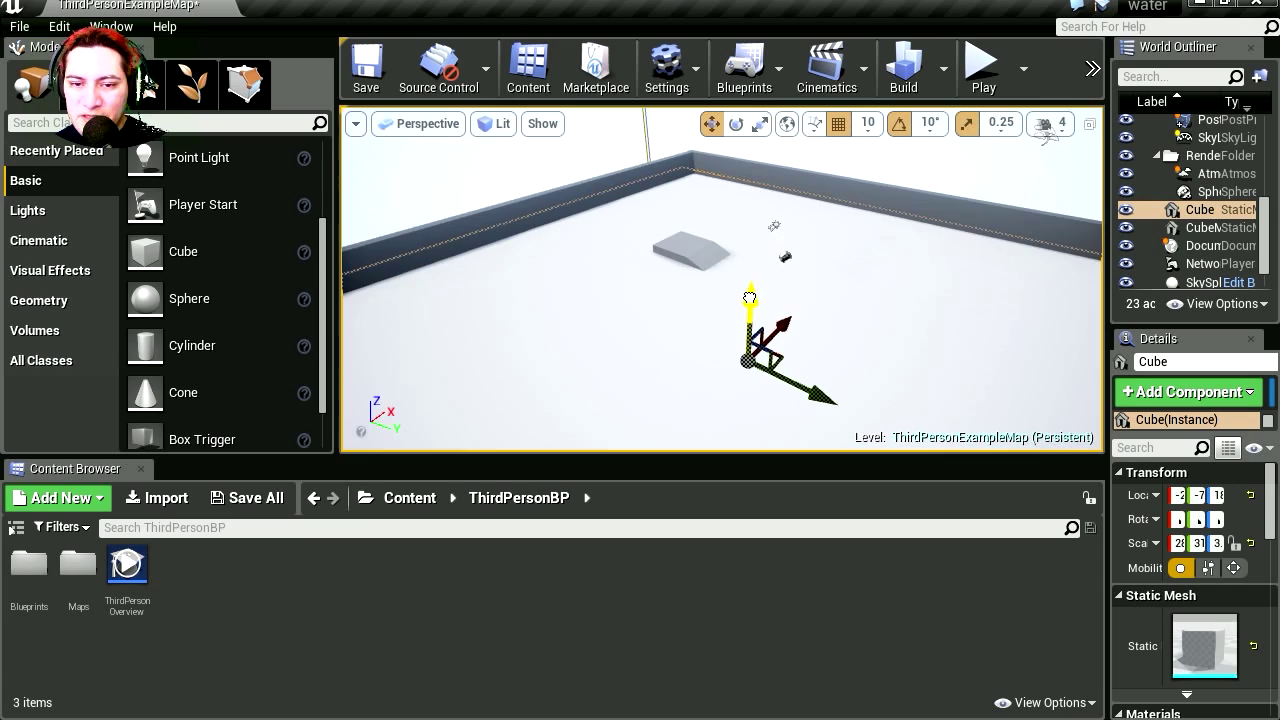
left_click_drag(753, 301, 755, 325)
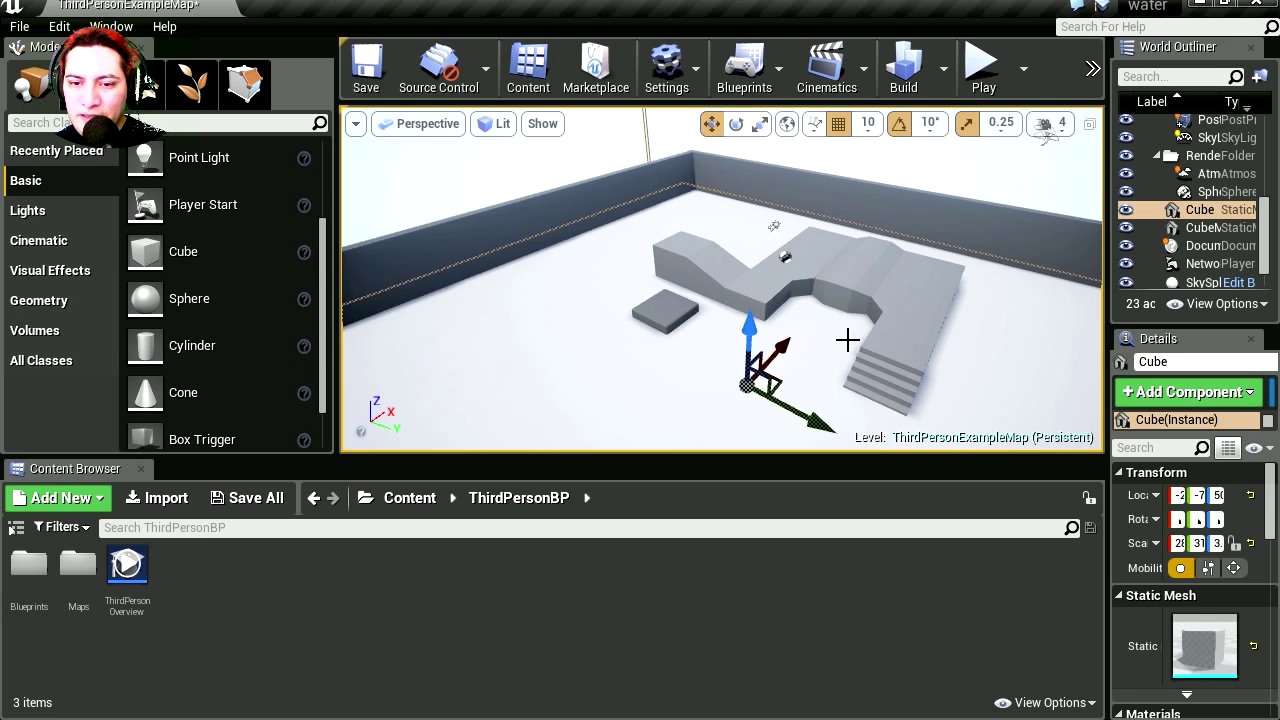
Move the third-person character onto the top of the raised platform beside the stairs
right_click_drag(848, 340, 848, 400)
mouse_move(711, 291)
right_mouse_down()
mouse_move(695, 270)
mouse_move(711, 291)
right_mouse_up()
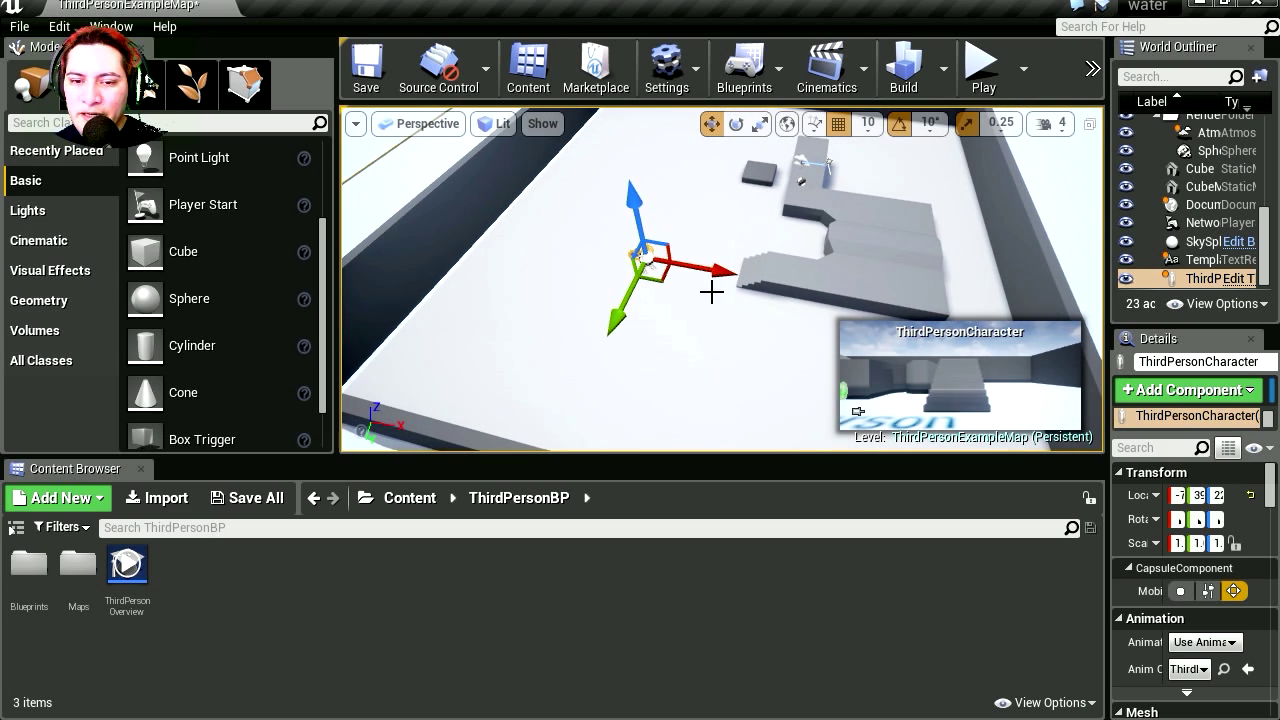
left_click_drag(748, 271, 889, 213)
key("f")
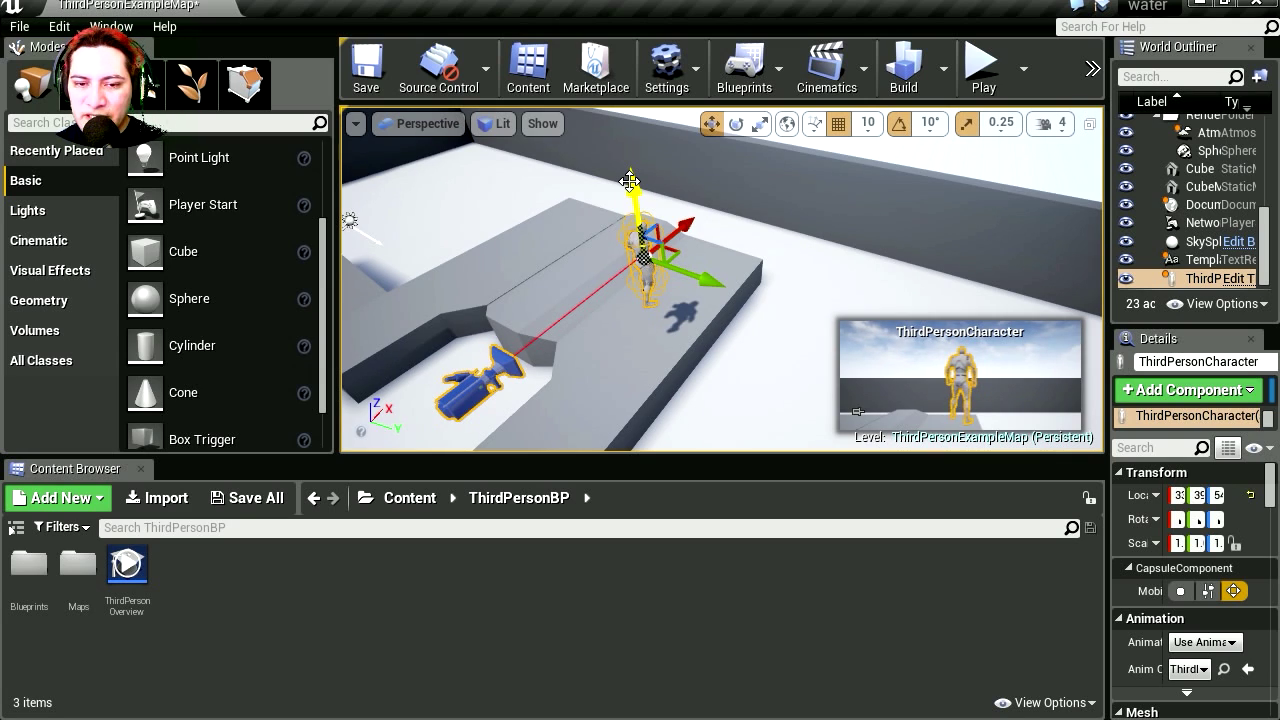
Play-test the level by running and jumping across the platforms and the slab, then end the session
key("alt+p")
key("w")
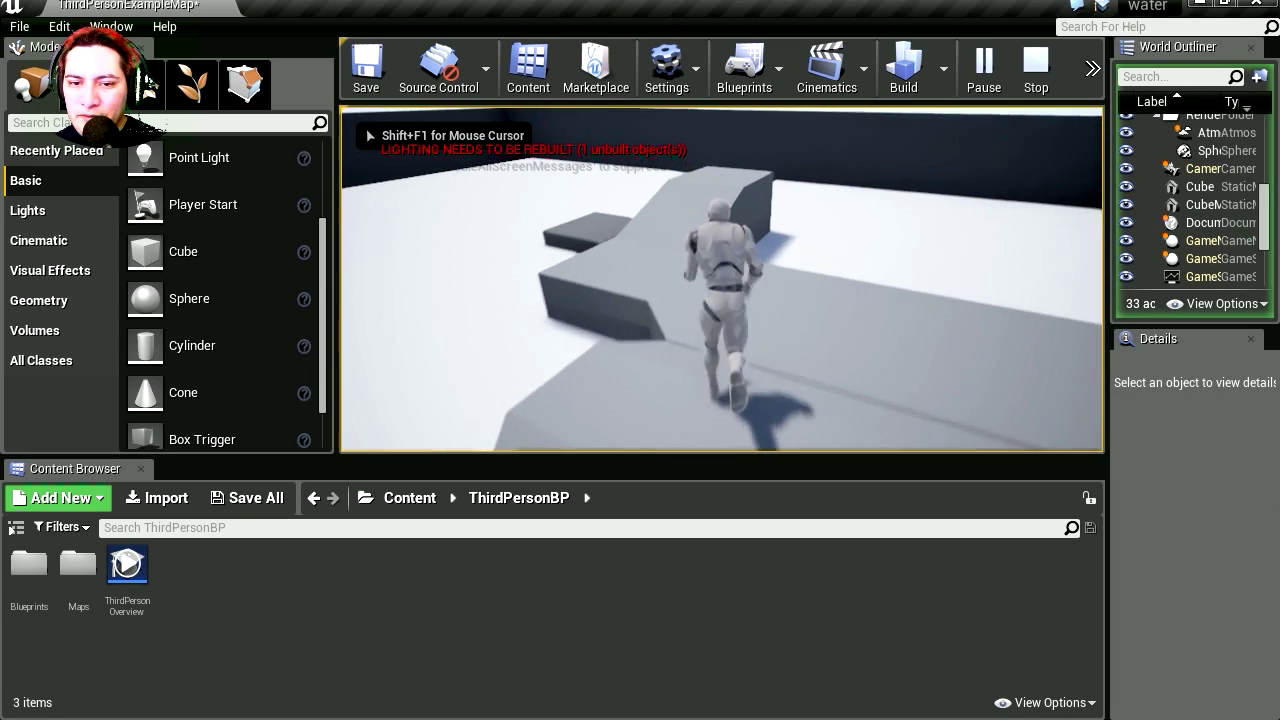
key("space")
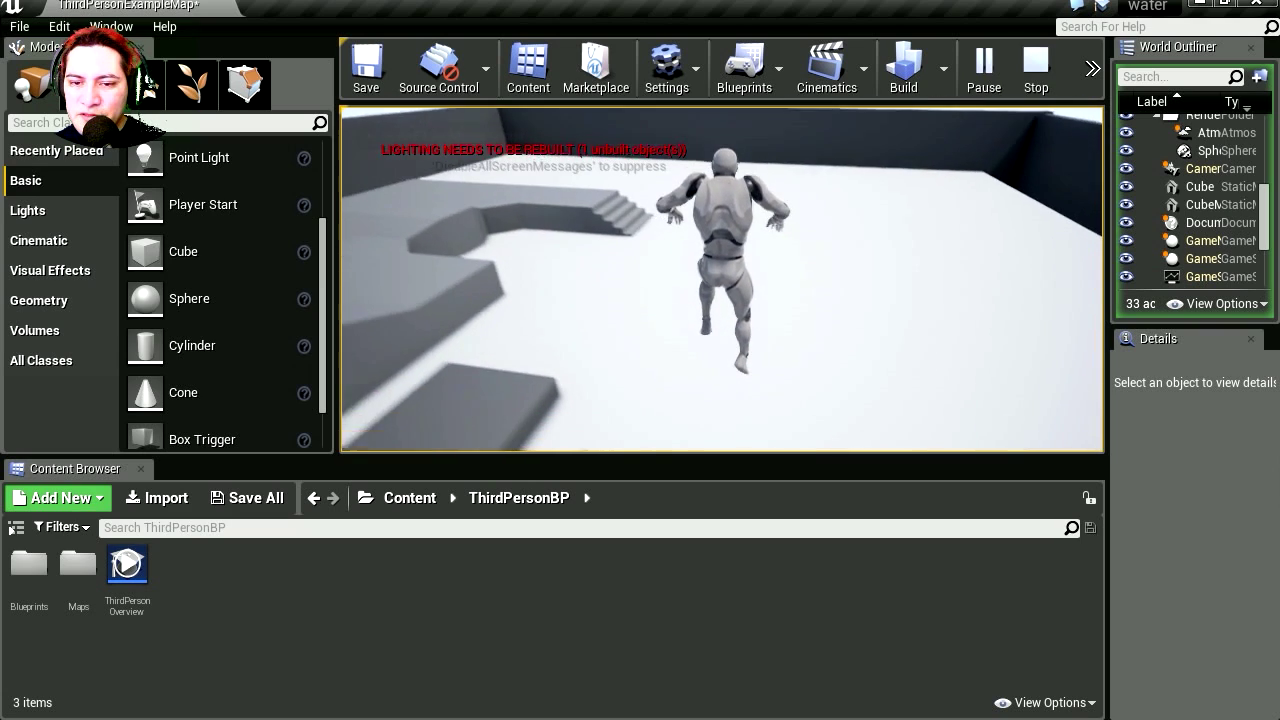
key("w")
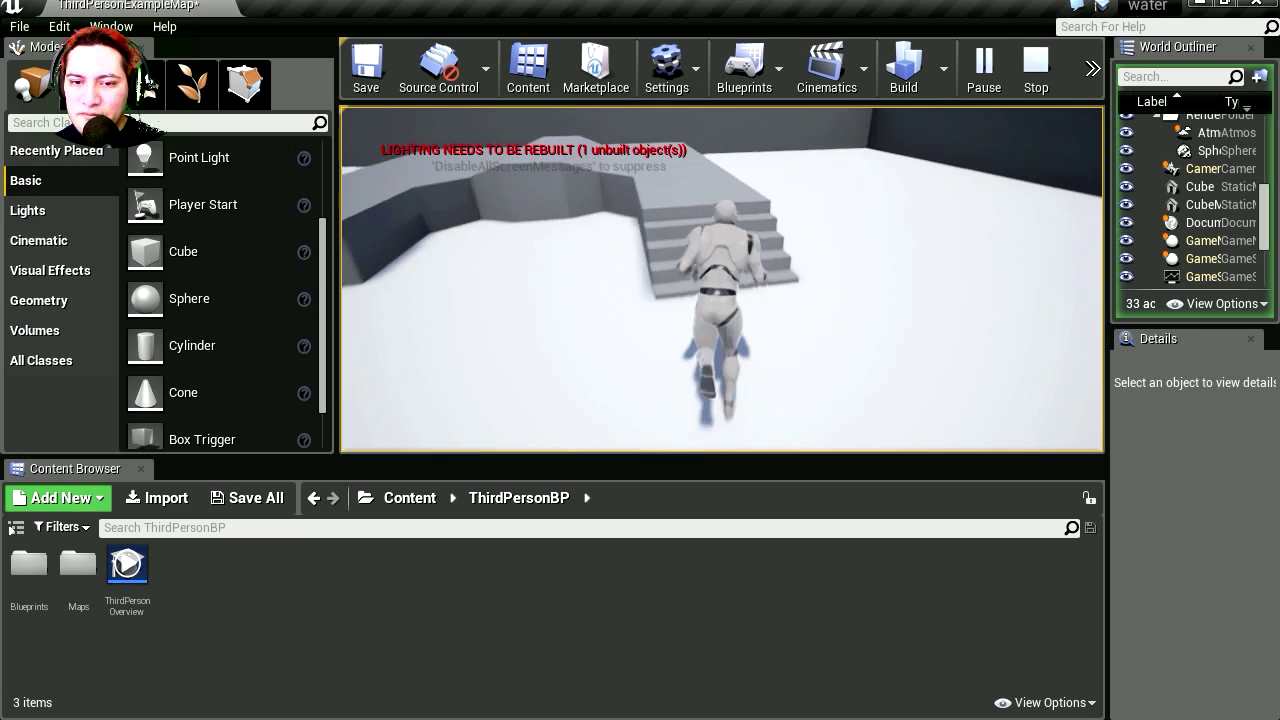
key("w")
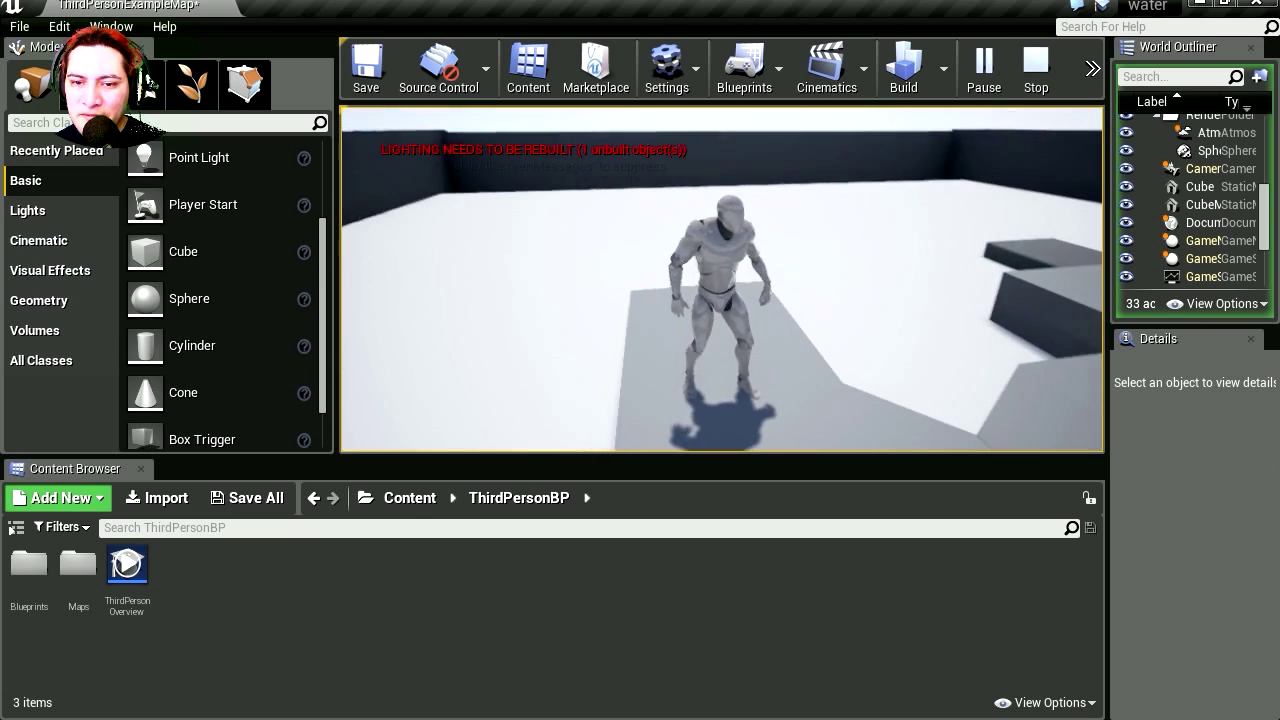
key("Escape")
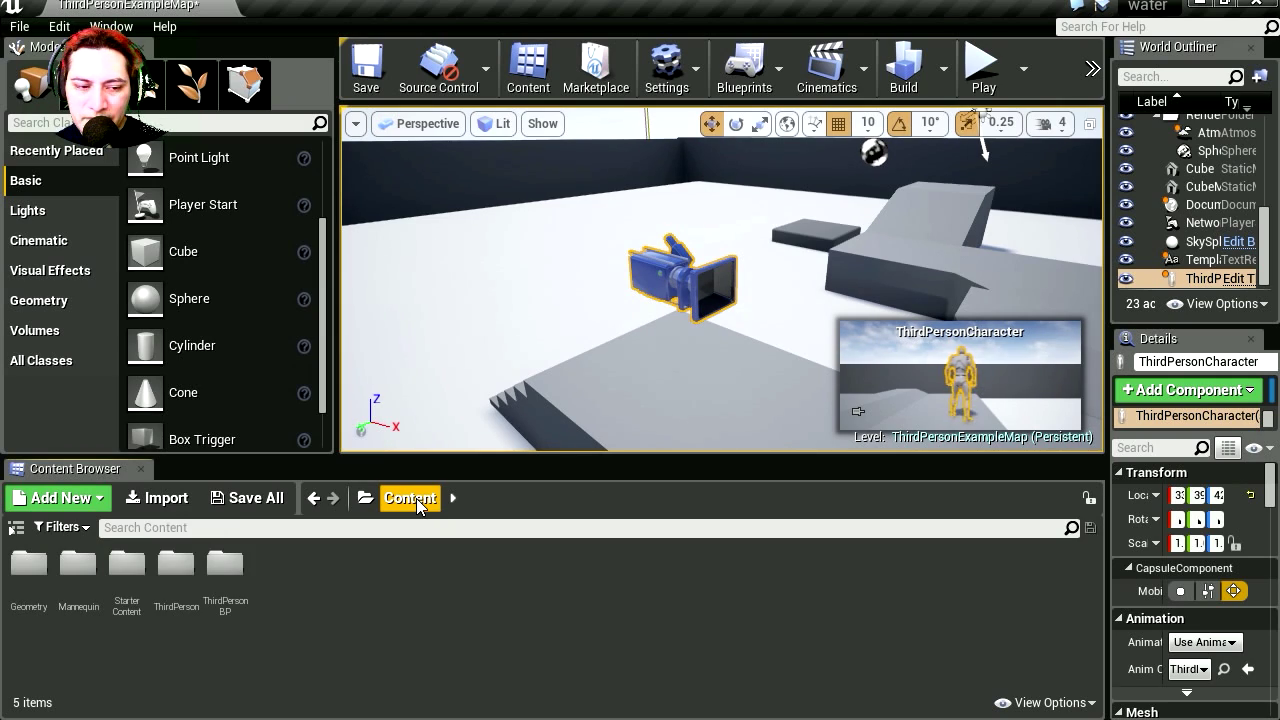
Apply the M_Water_Lake material from the StarterContent Materials folder to the large slab
double_click(130, 570)
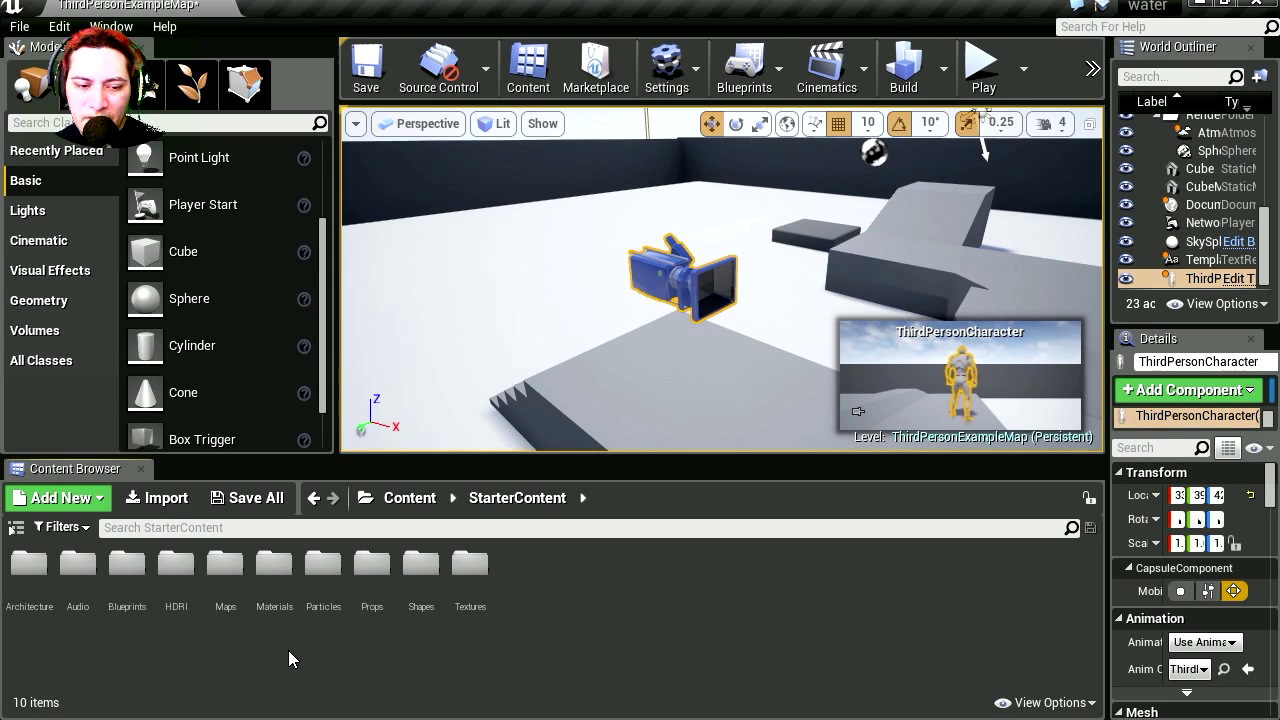
double_click(274, 566)
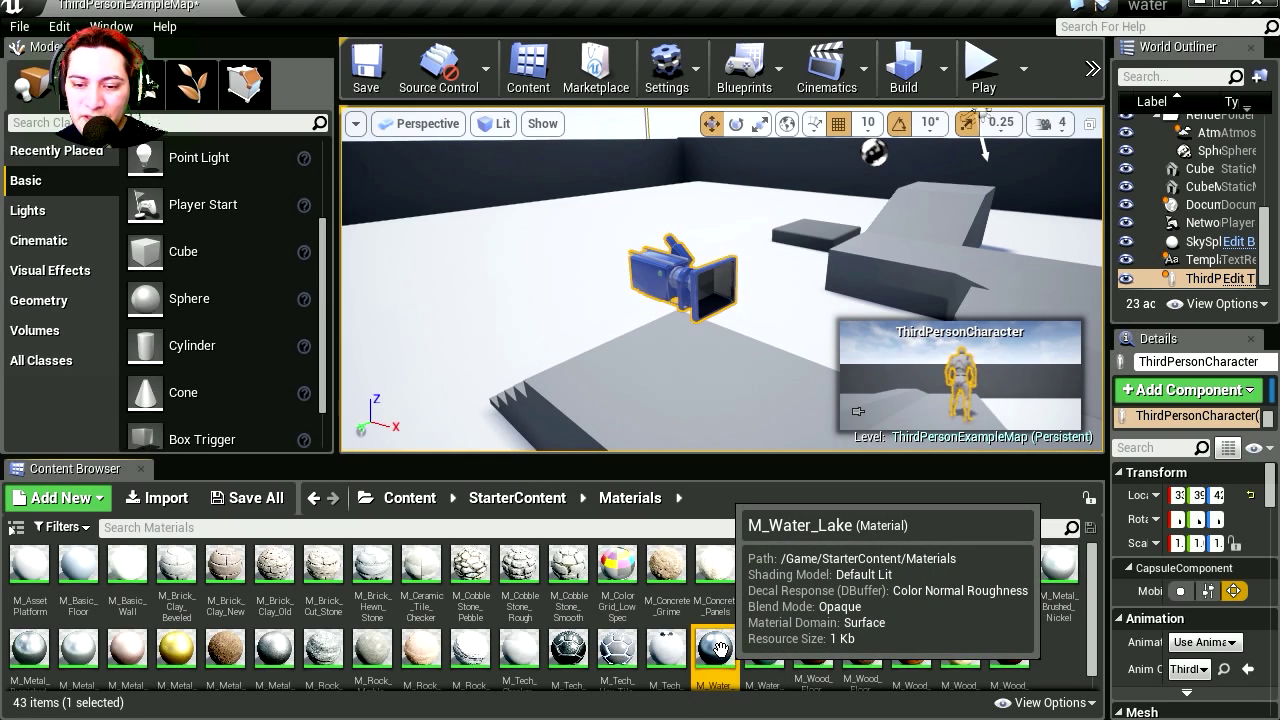
left_click_drag(719, 648, 528, 259)
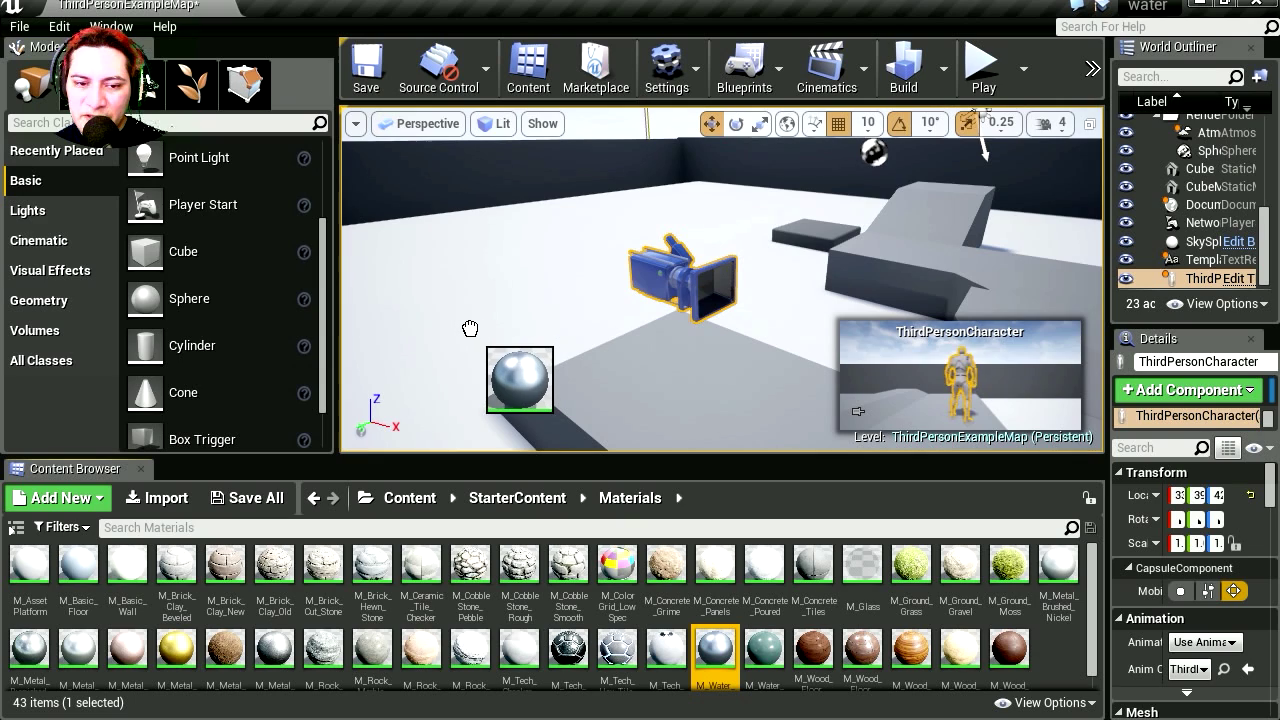
left_click_drag(470, 328, 467, 330)
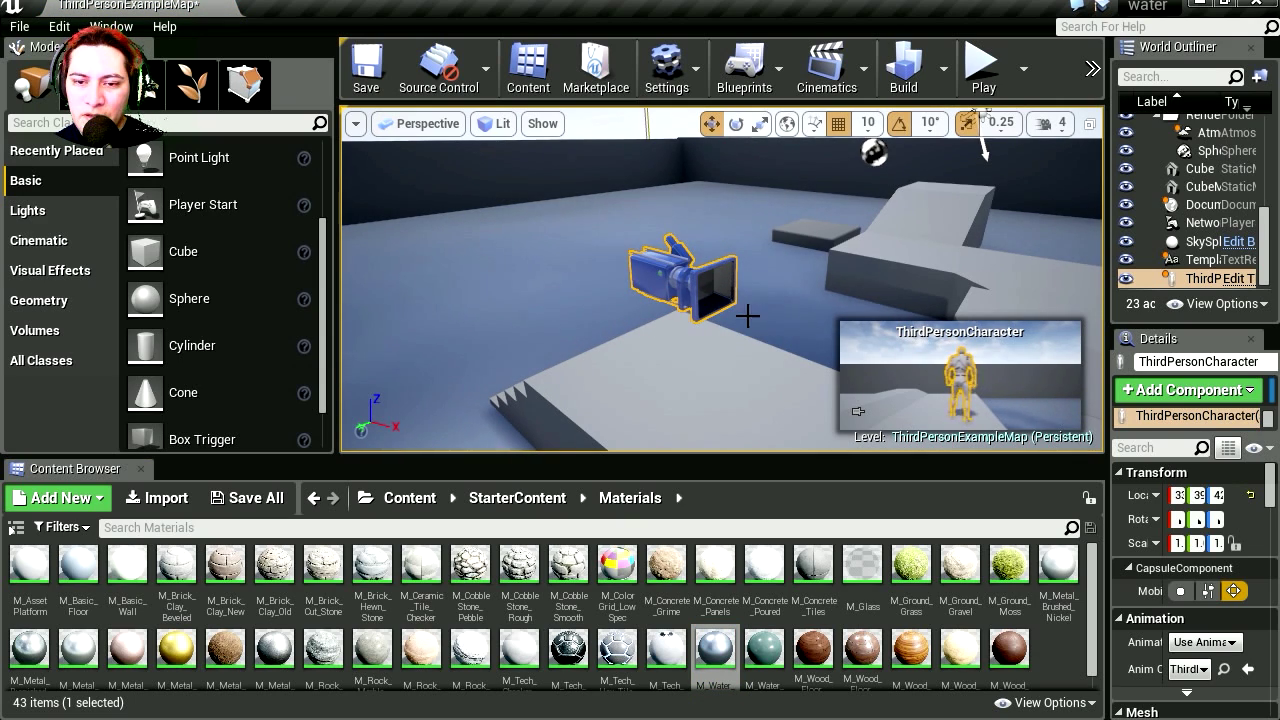
Inspect the water-covered slab from above and in a short play test
key("s")
right_click_drag(818, 240, 900, 280)
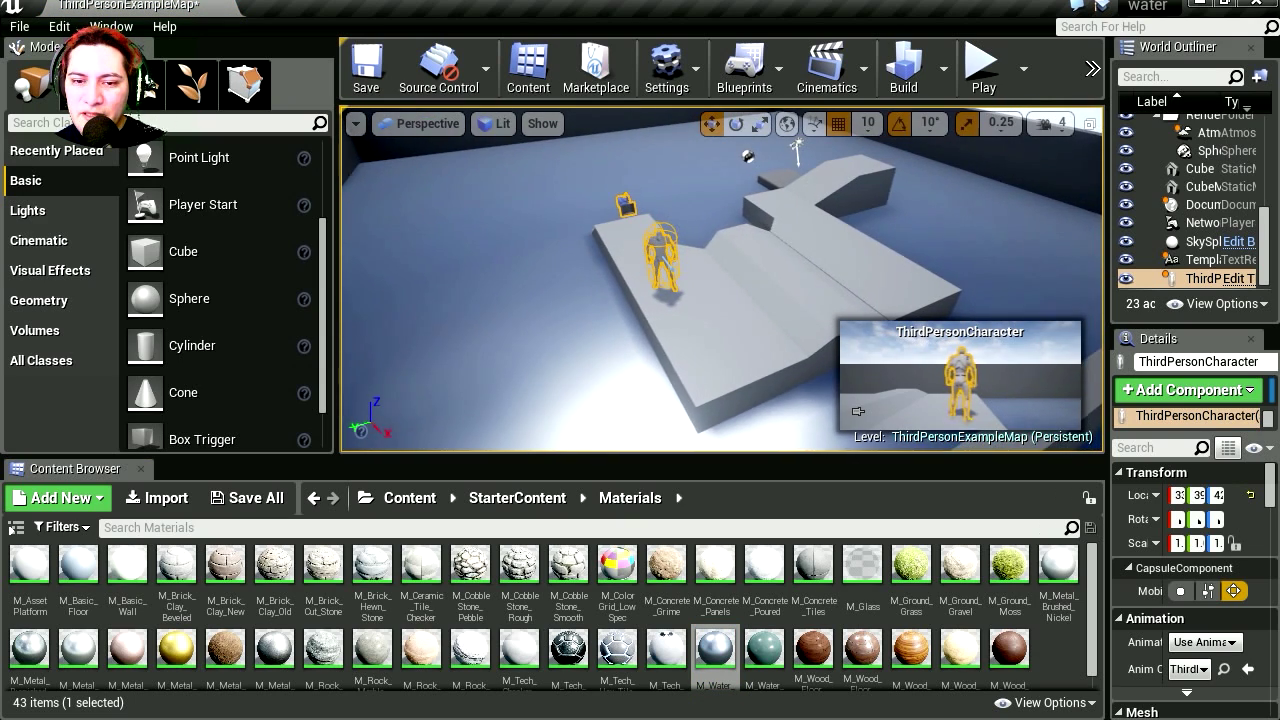
right_click_drag(818, 240, 818, 240)
left_click(980, 75)
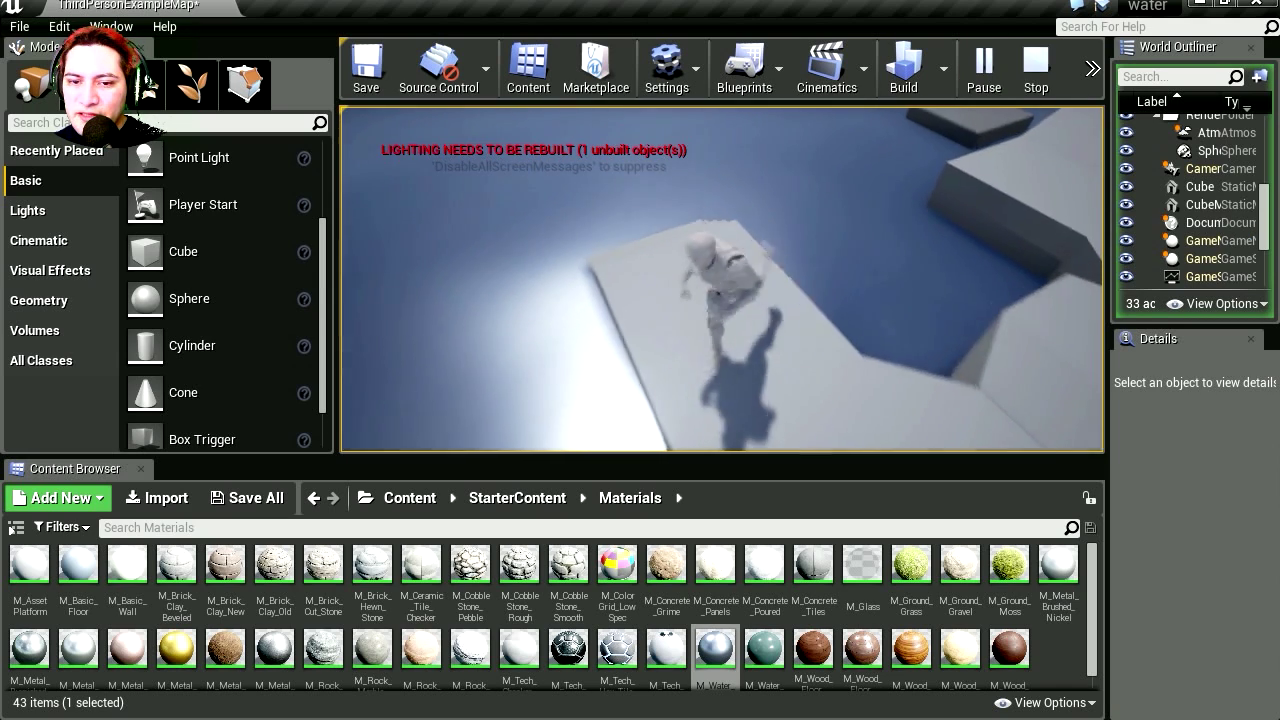
key("Escape")
Open the M_Water_Lake material for editing
double_click(717, 650)
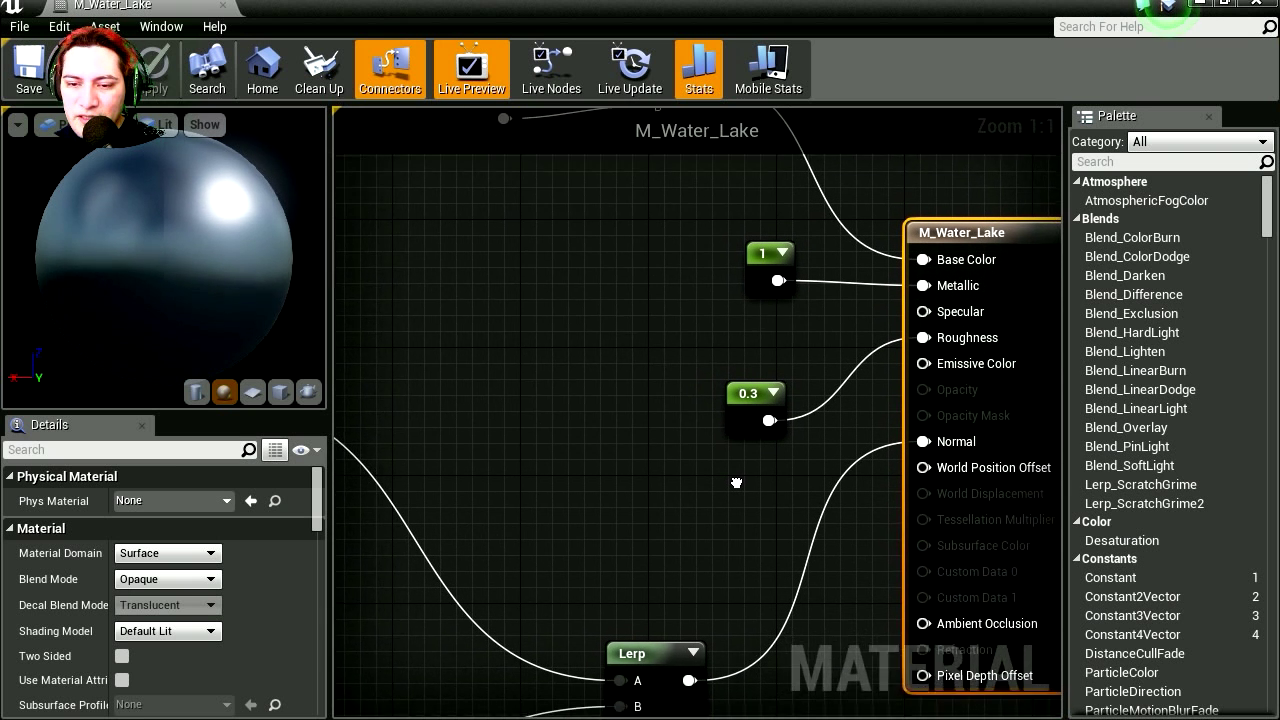
right_click_drag(581, 398, 1062, 492)
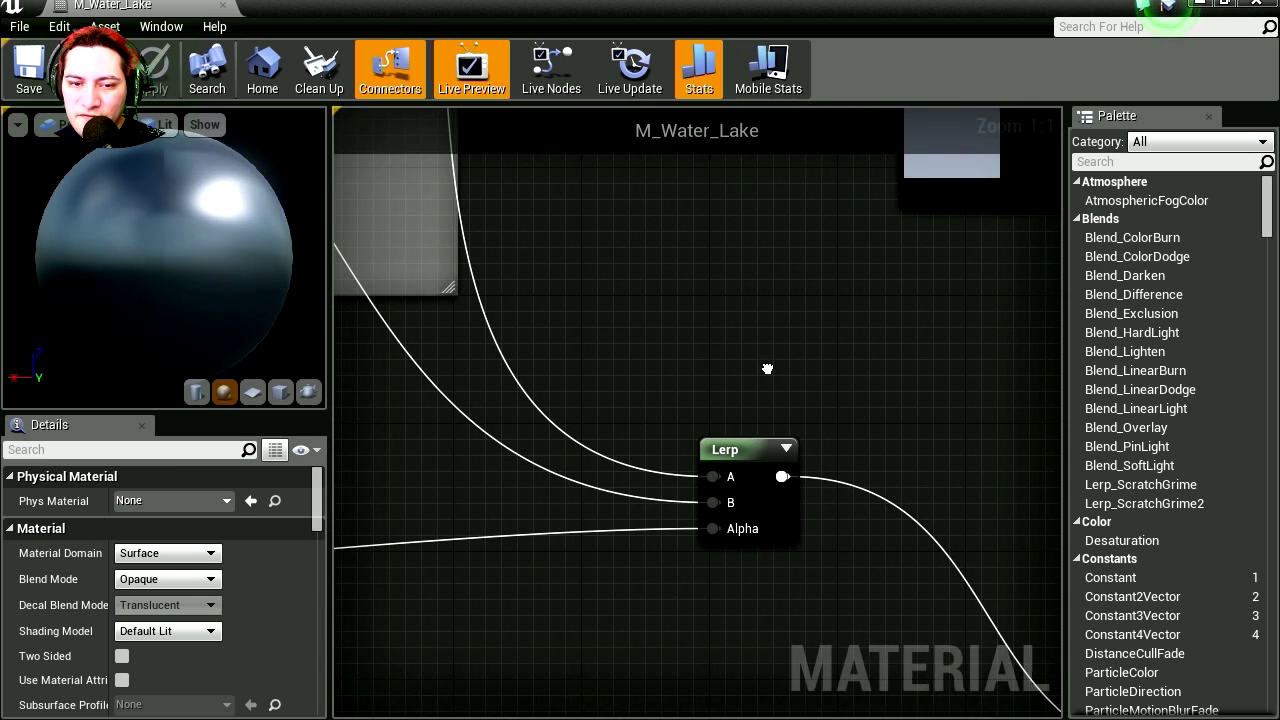
right_click_drag(766, 366, 1060, 672)
right_click_drag(686, 587, 858, 668)
right_click_drag(574, 313, 1104, 718)
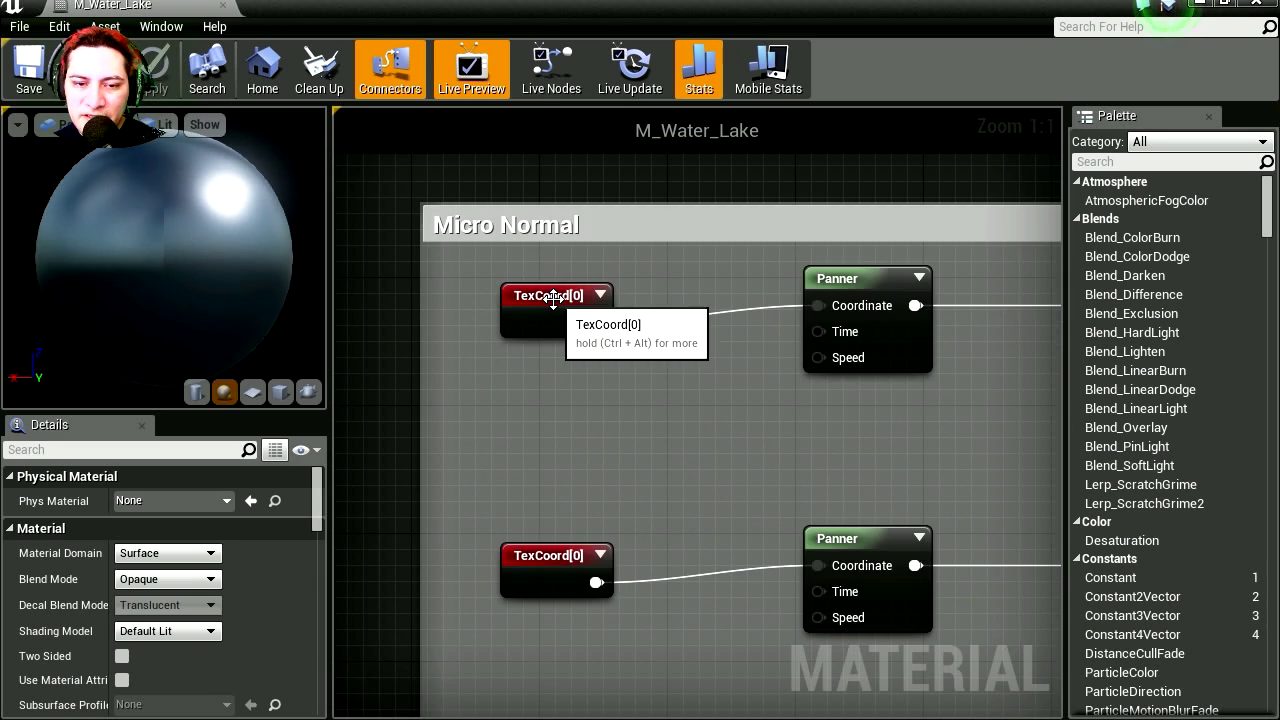
Set UTiling and VTiling to 5 on the upper texture coordinate node in the Micro Normal group
left_click(550, 295)
left_click(174, 529)
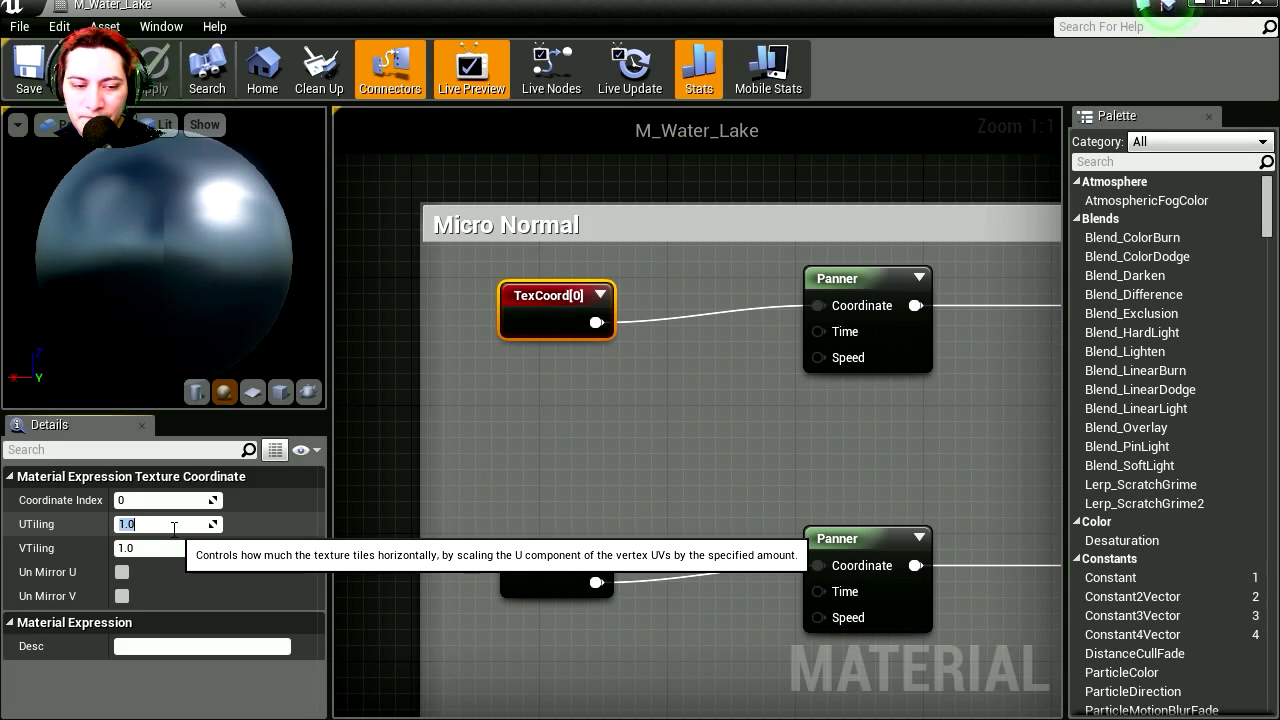
type("5")
key("Return")
left_click(164, 549)
type("5")
key("Return")
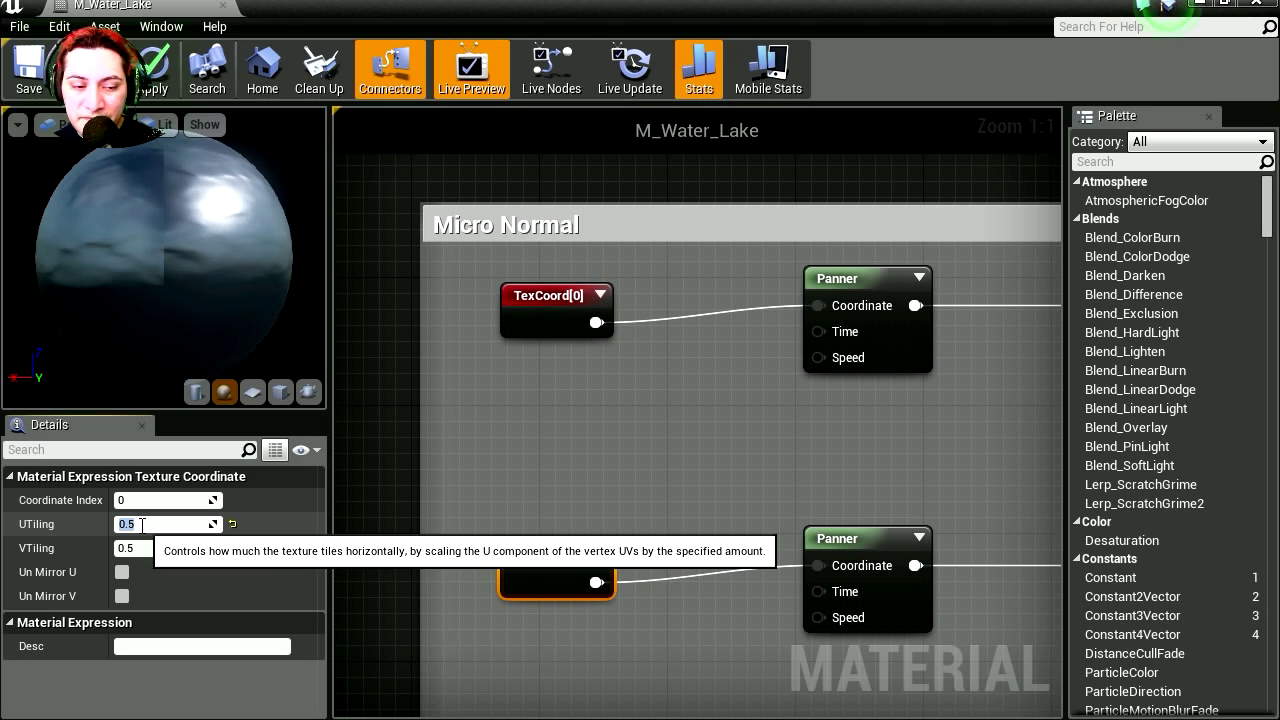
Set UTiling and VTiling to 4 on the lower texture coordinate node in the Micro Normal group
type("4")
left_click(148, 547)
type("4")
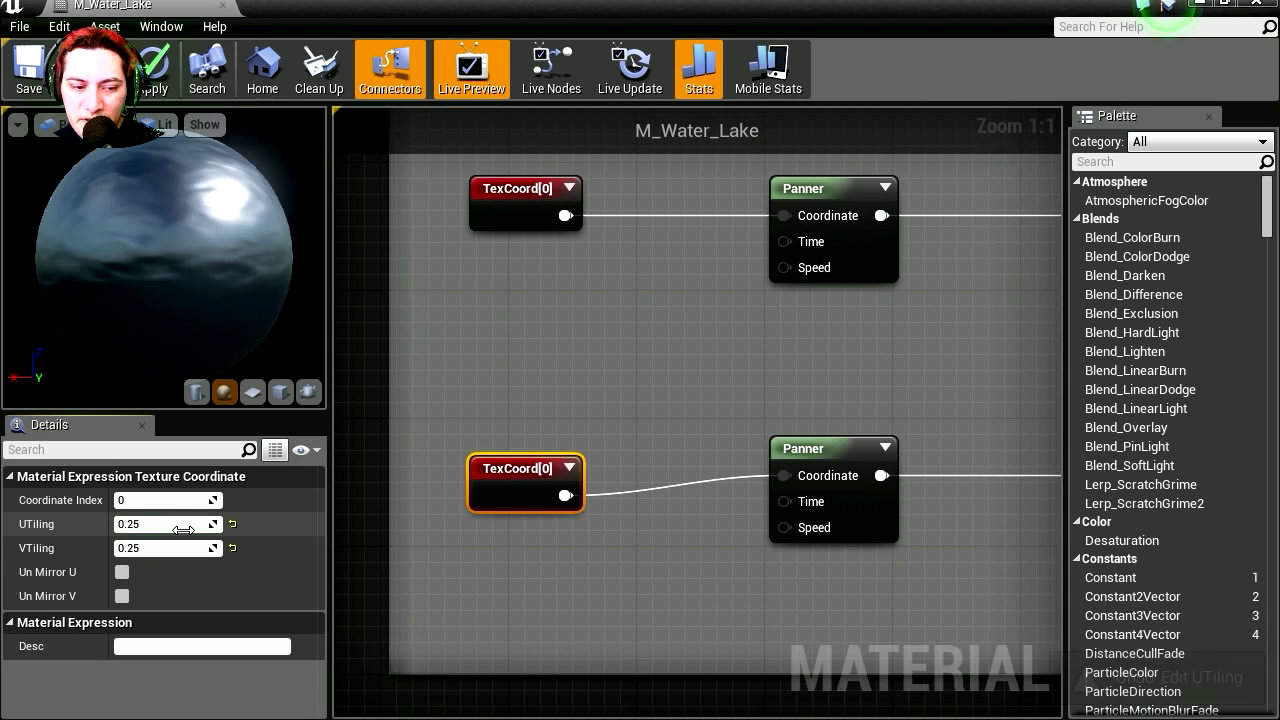
Set UTiling and VTiling to 5 on the texture coordinate node whose tiling is 0.25
type("5")
key("Tab")
type("5")
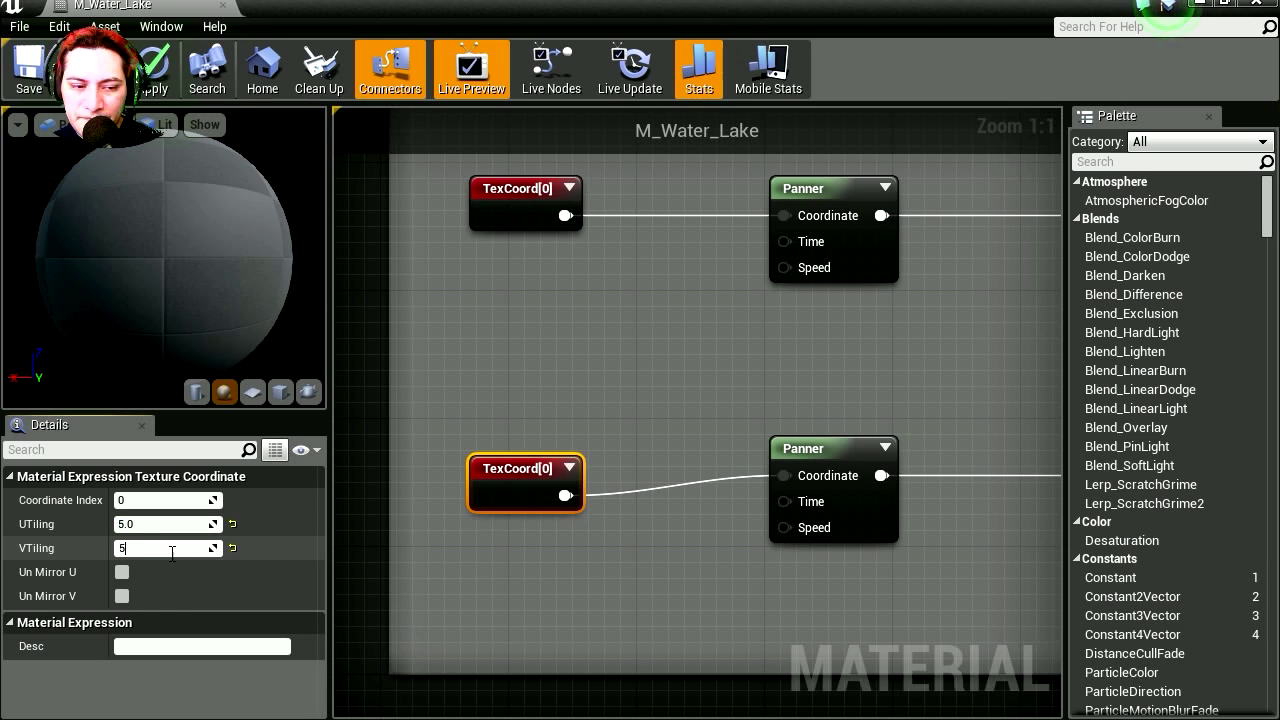
Play the level and run the character across the water surface to check the adjusted material, ending the play session after the check
left_click(563, 570)
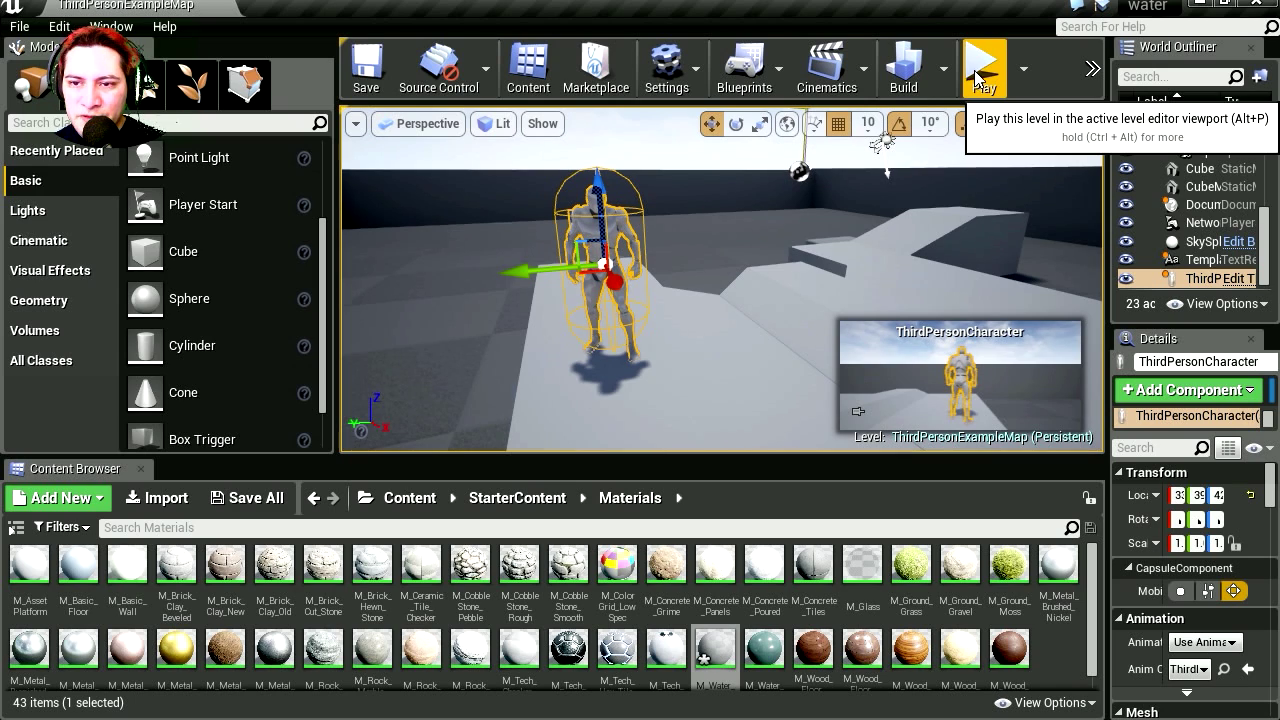
left_click(979, 78)
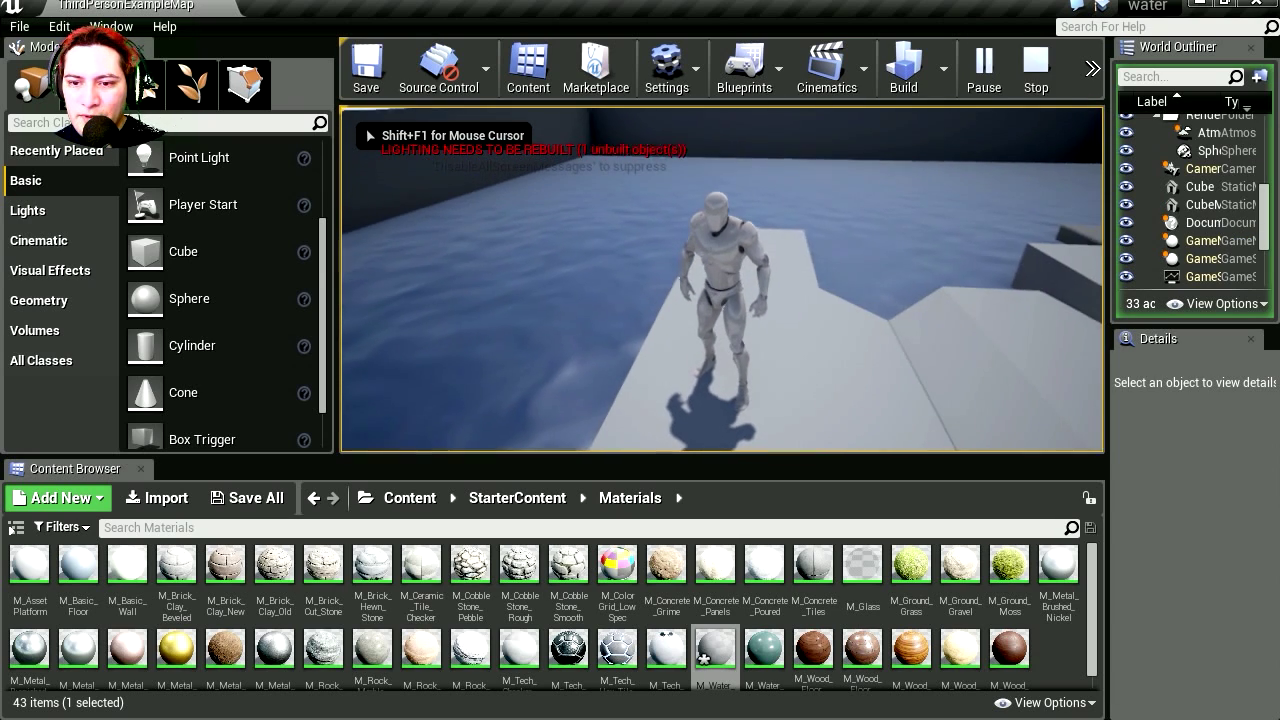
key("w")
key("w")
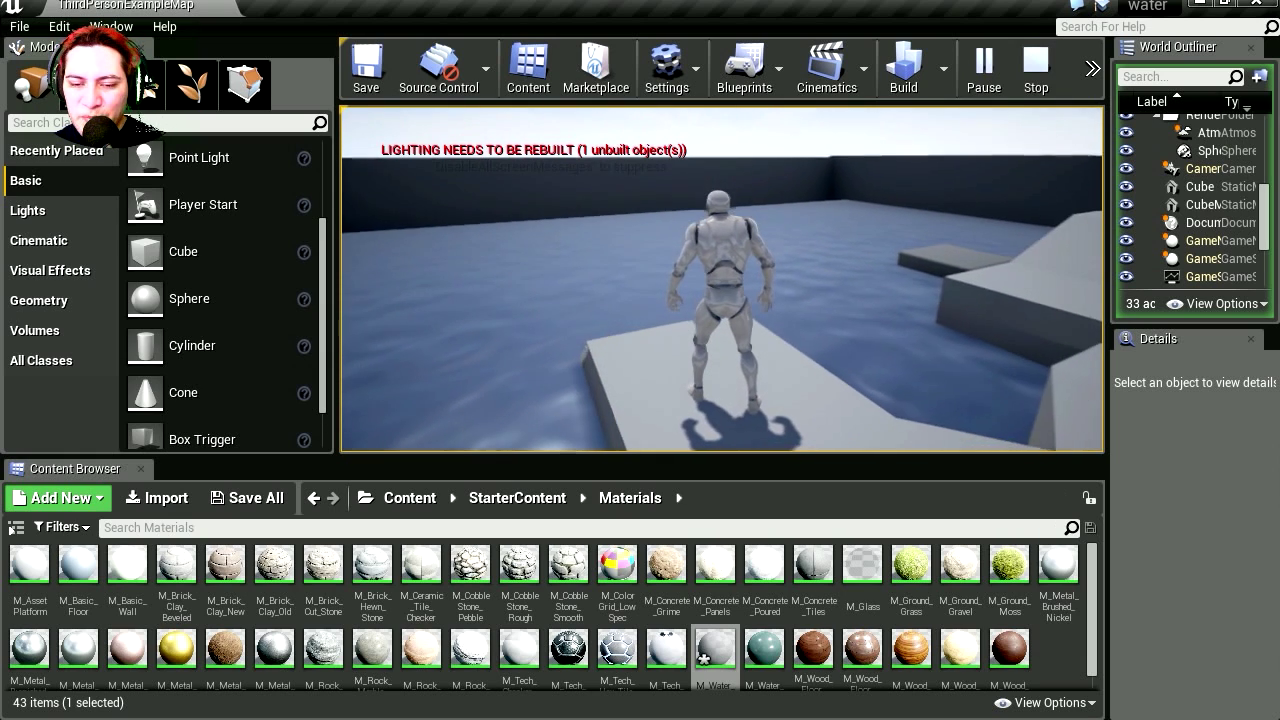
key("w")
key("space")
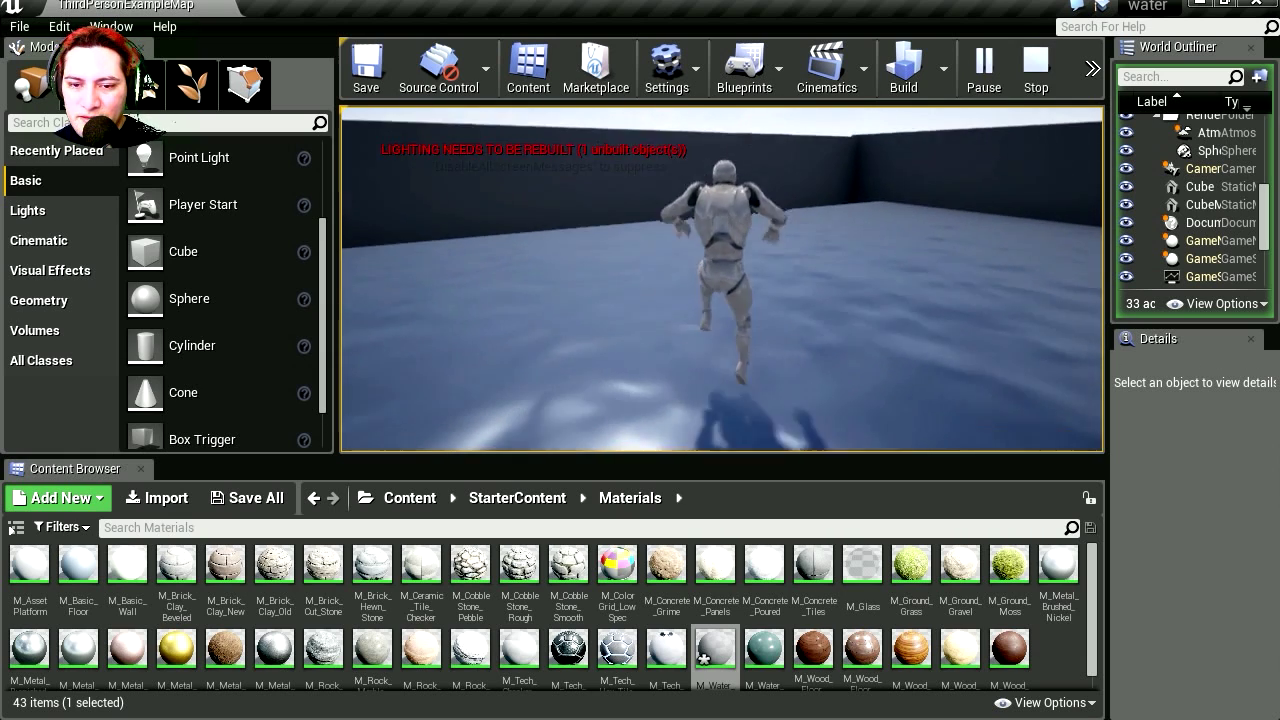
key("s")
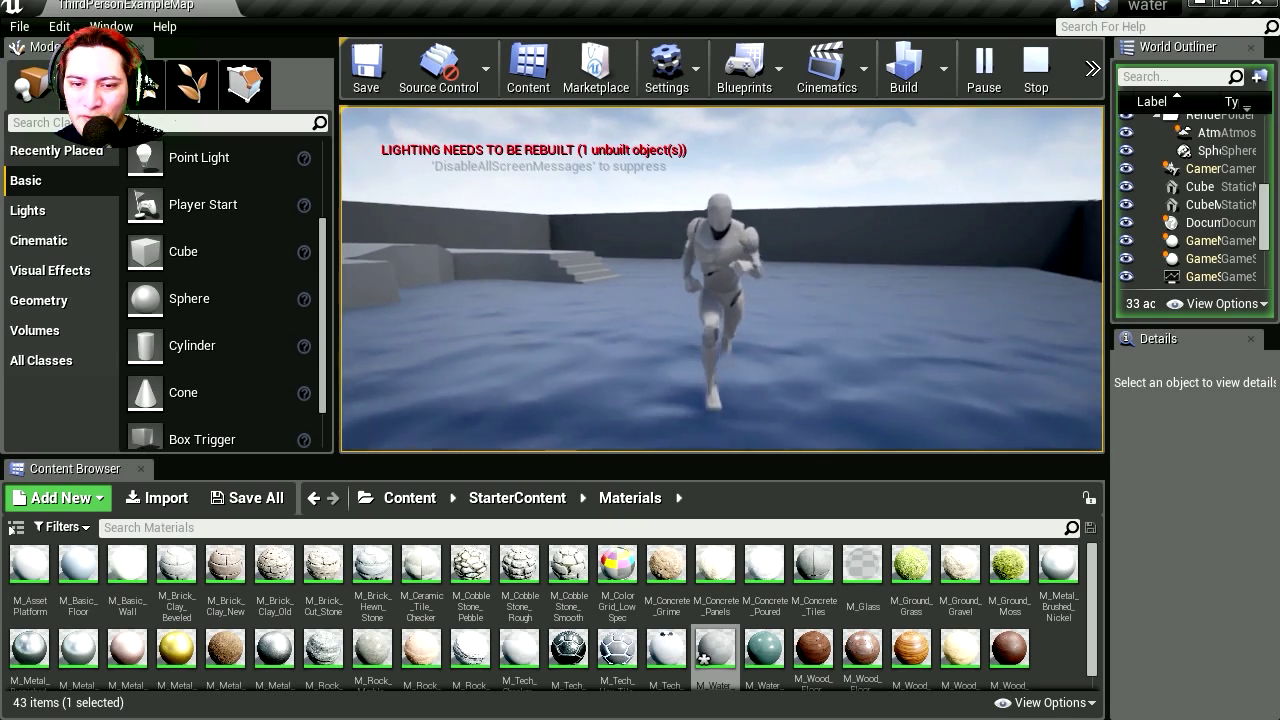
key("w")
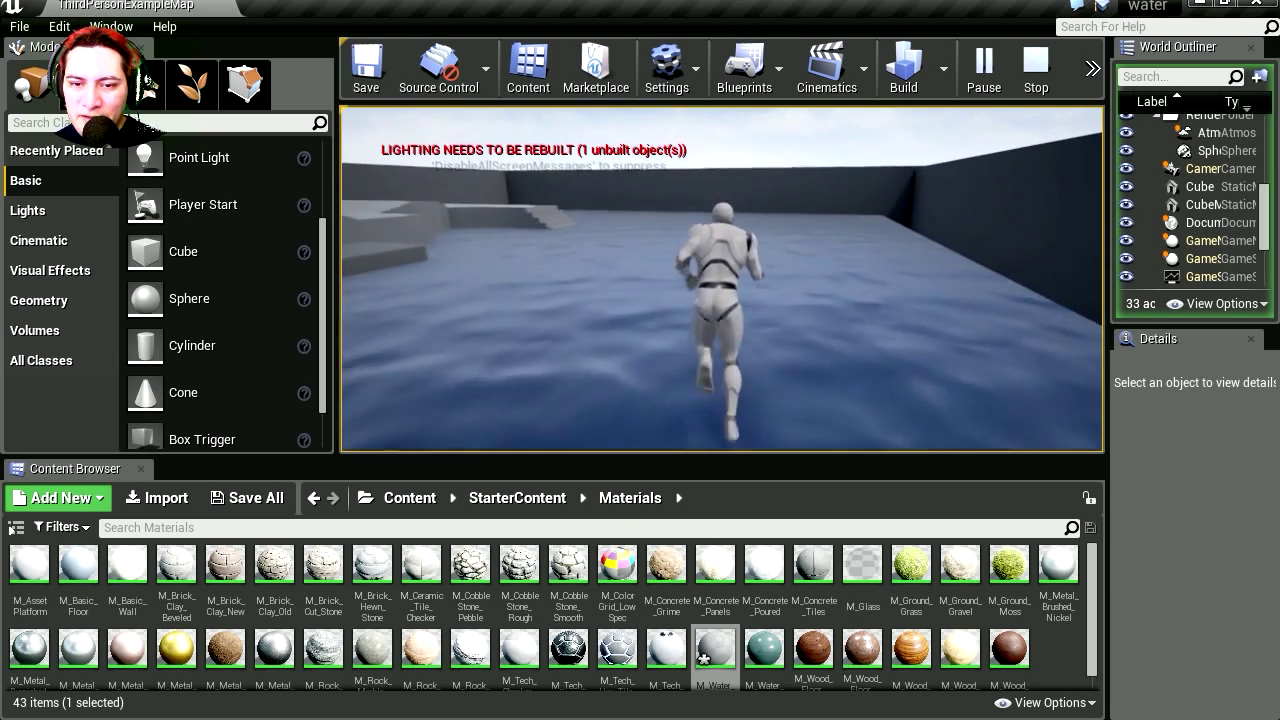
key("w")
key("w")
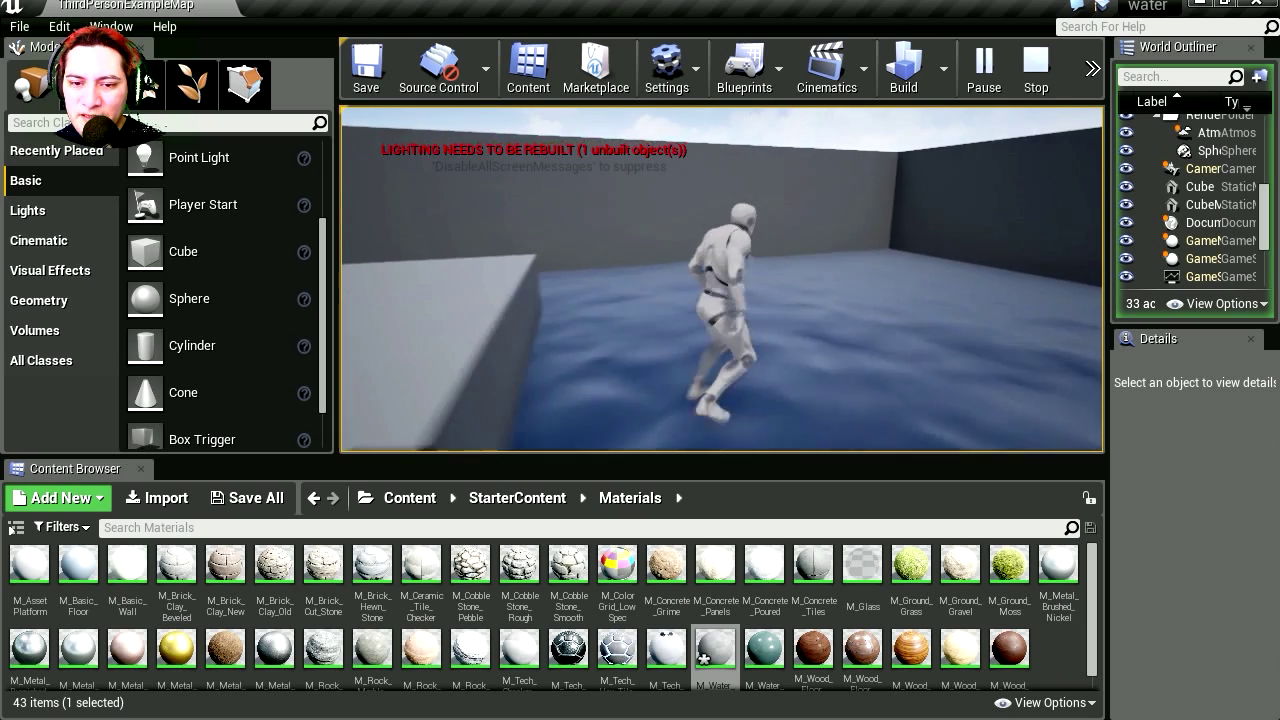
key("w")
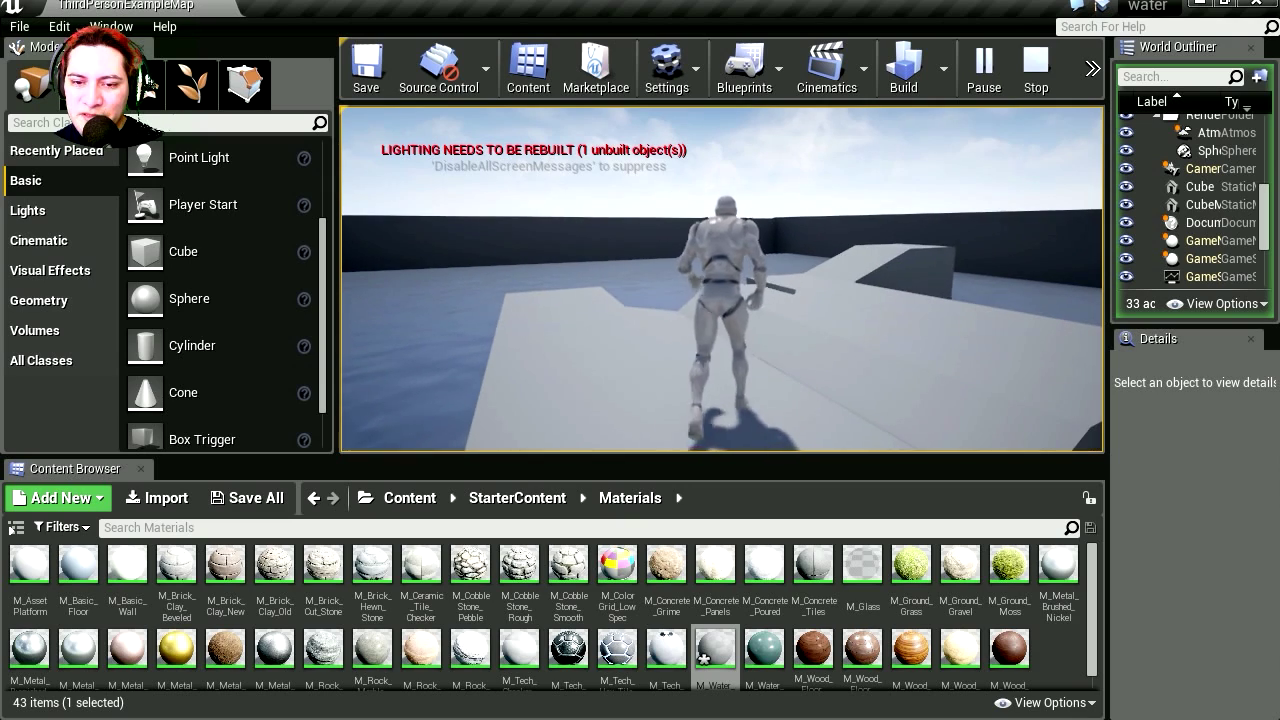
key("Escape")
Change the water cube's collision settings to let the character pass through its surface
left_click(477, 341)
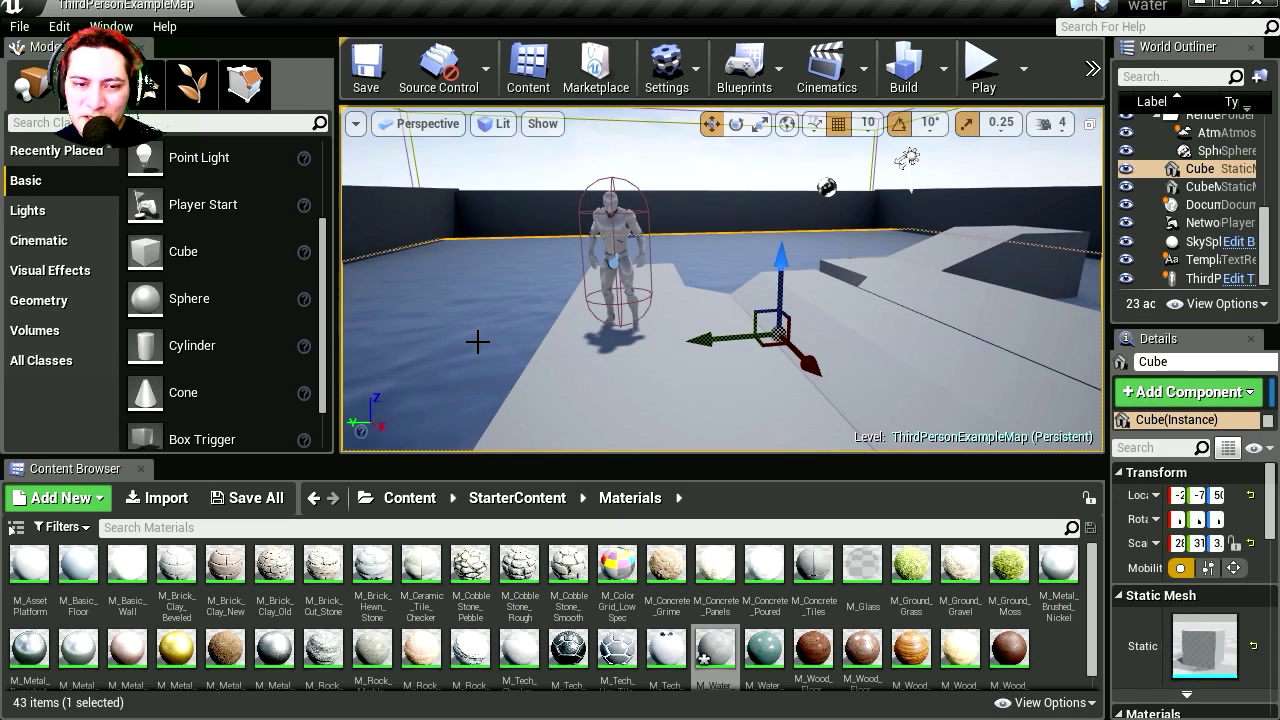
left_click_drag(1104, 487, 1004, 487)
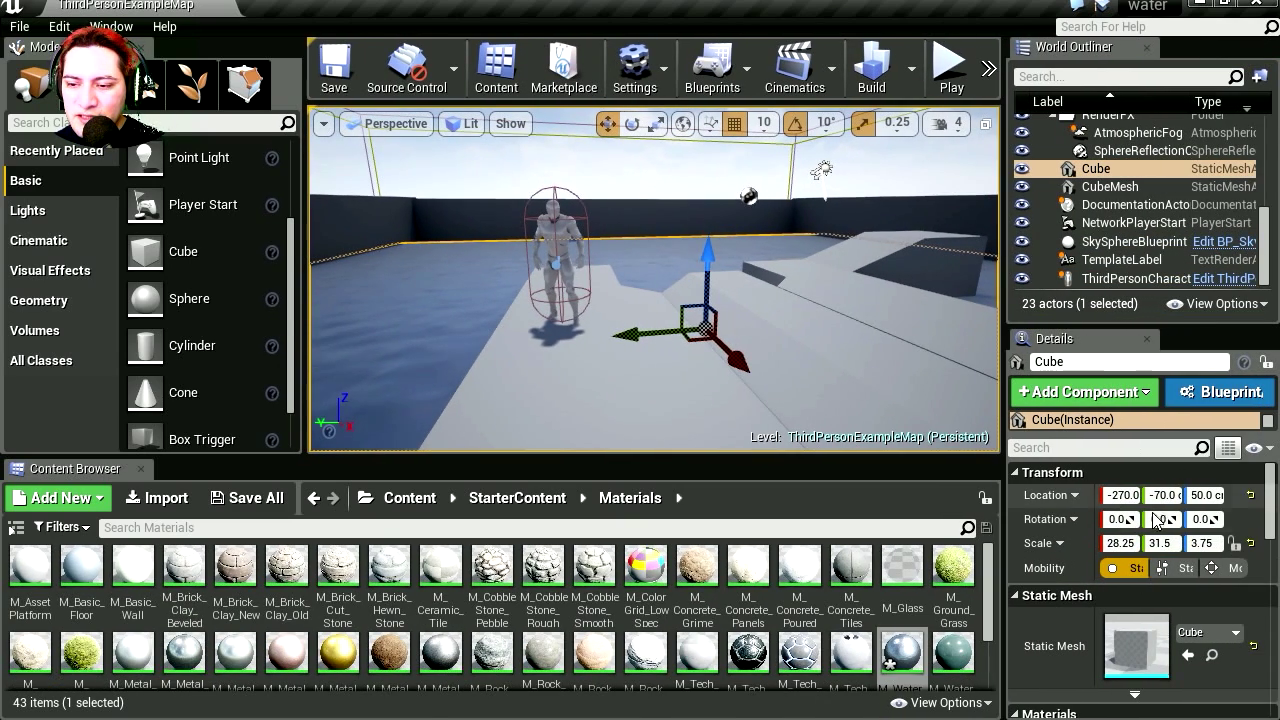
left_click_drag(1270, 500, 1272, 568)
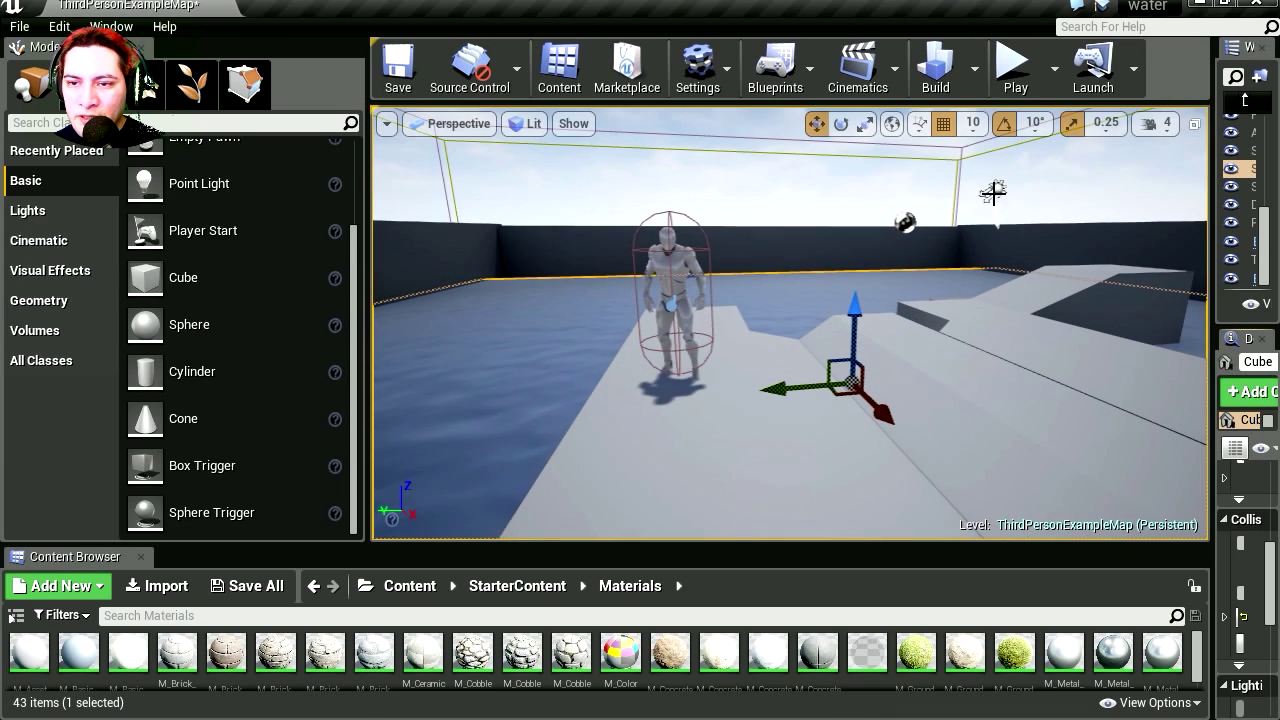
Play the level again and move the character off the platform through the water to test the cube's collision
left_click(1015, 75)
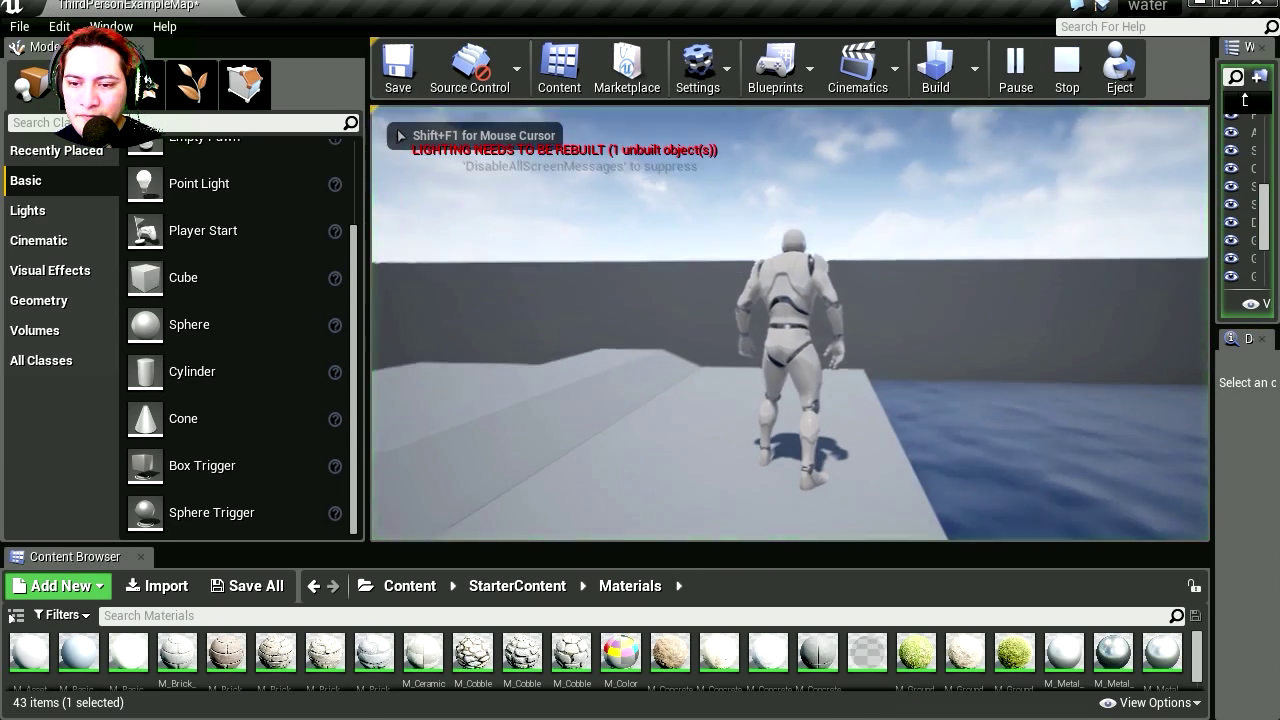
key("s")
key("w")
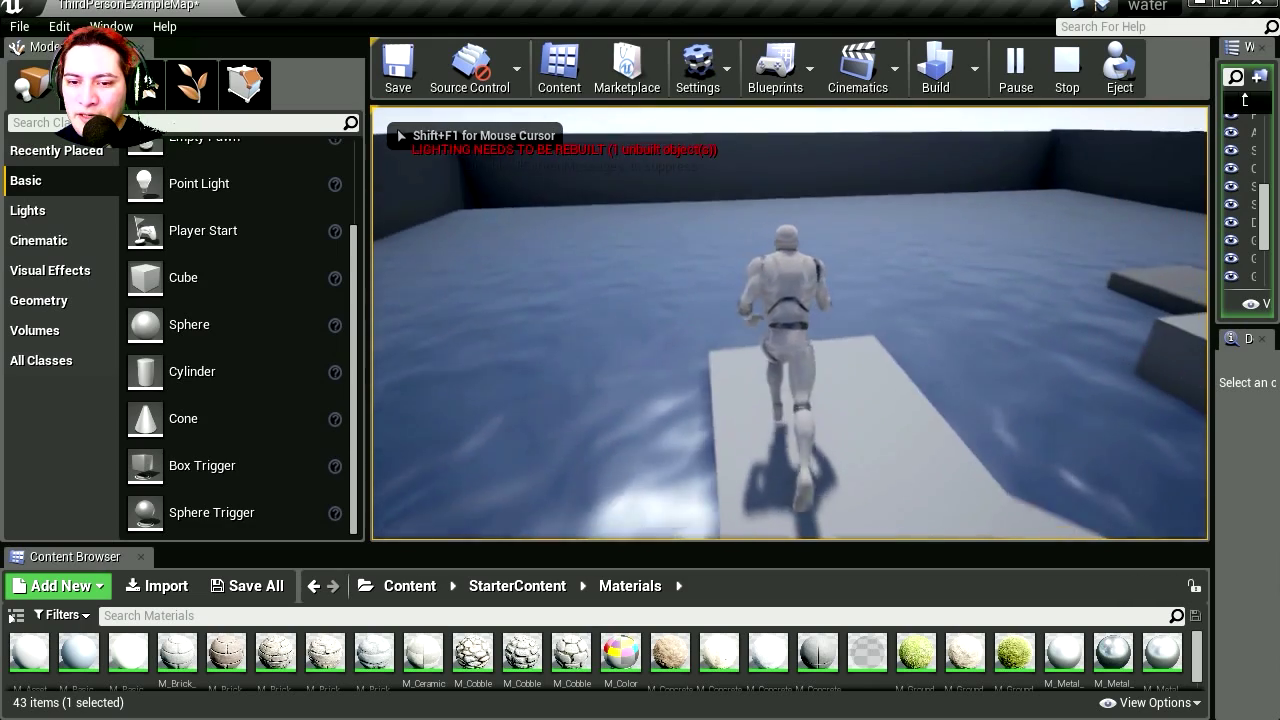
key("w")
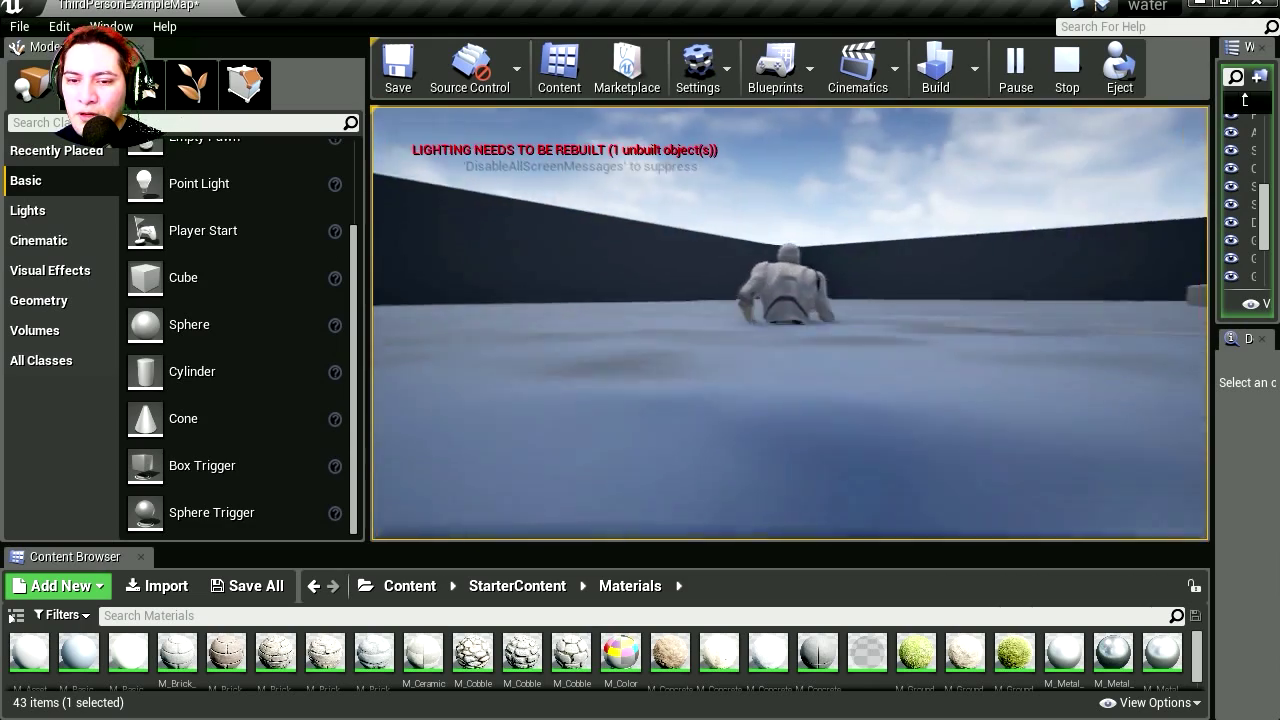
key("w")
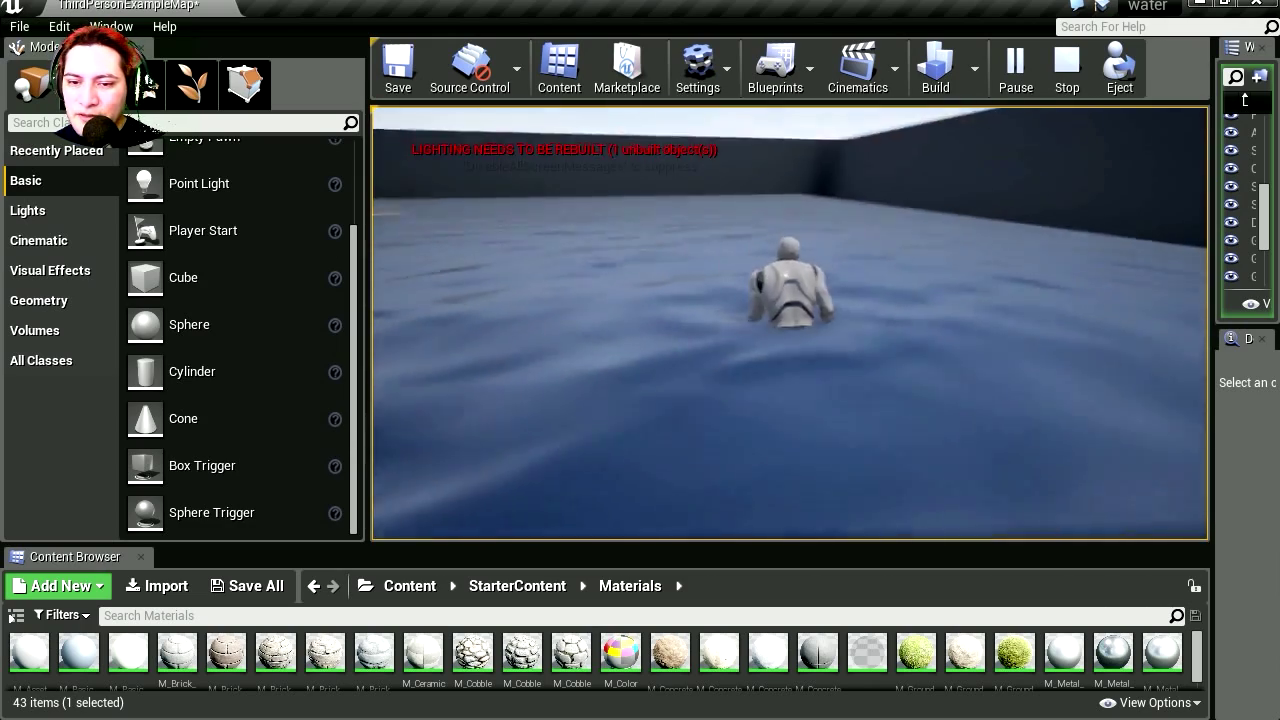
key("w")
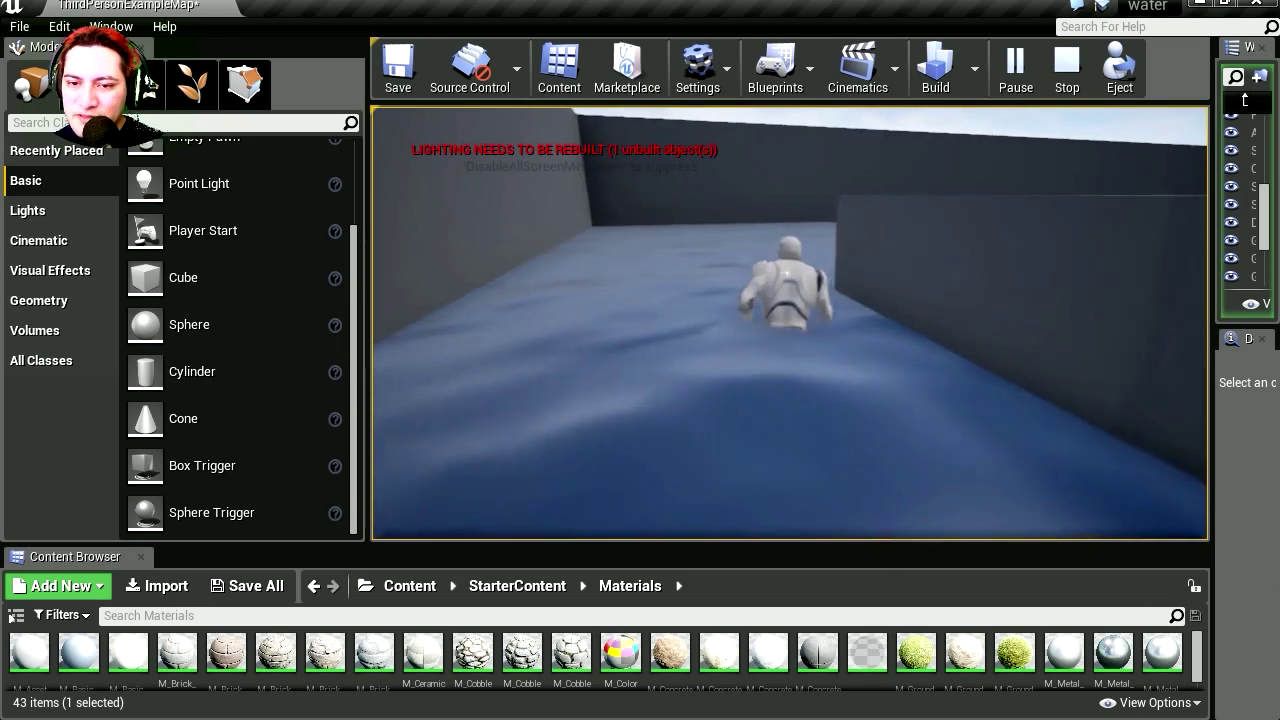
key("w")
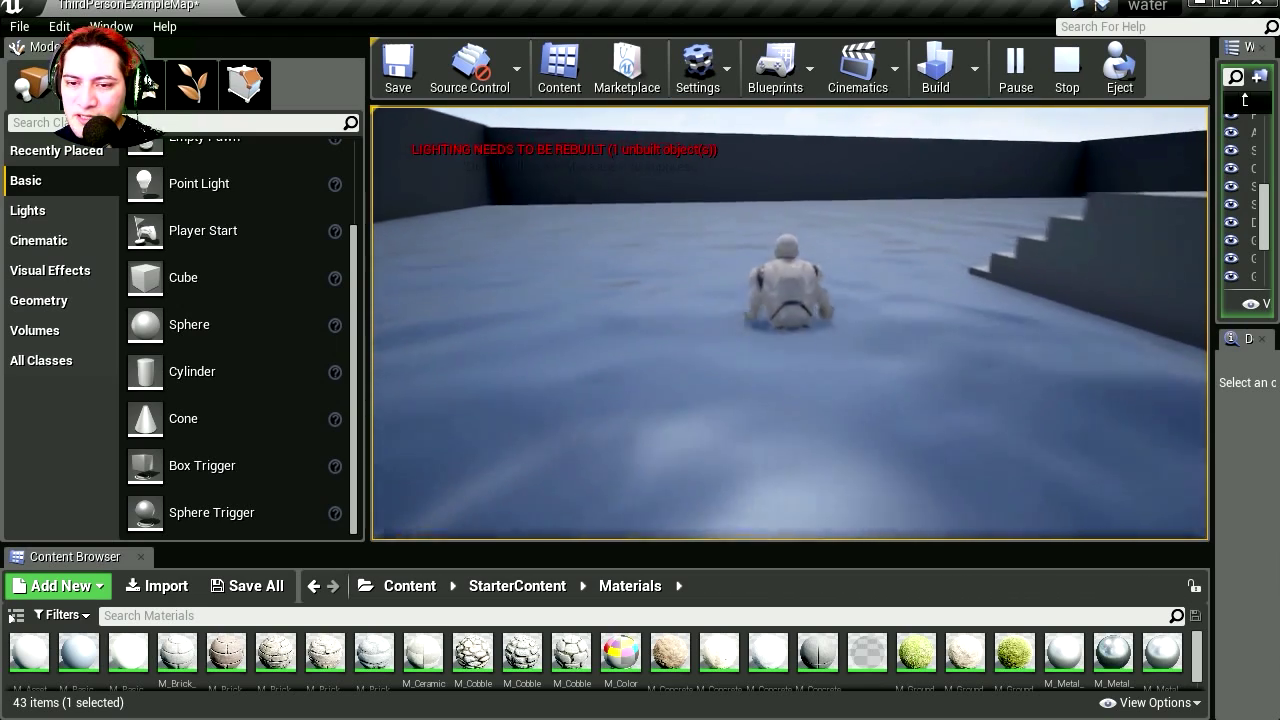
key("w")
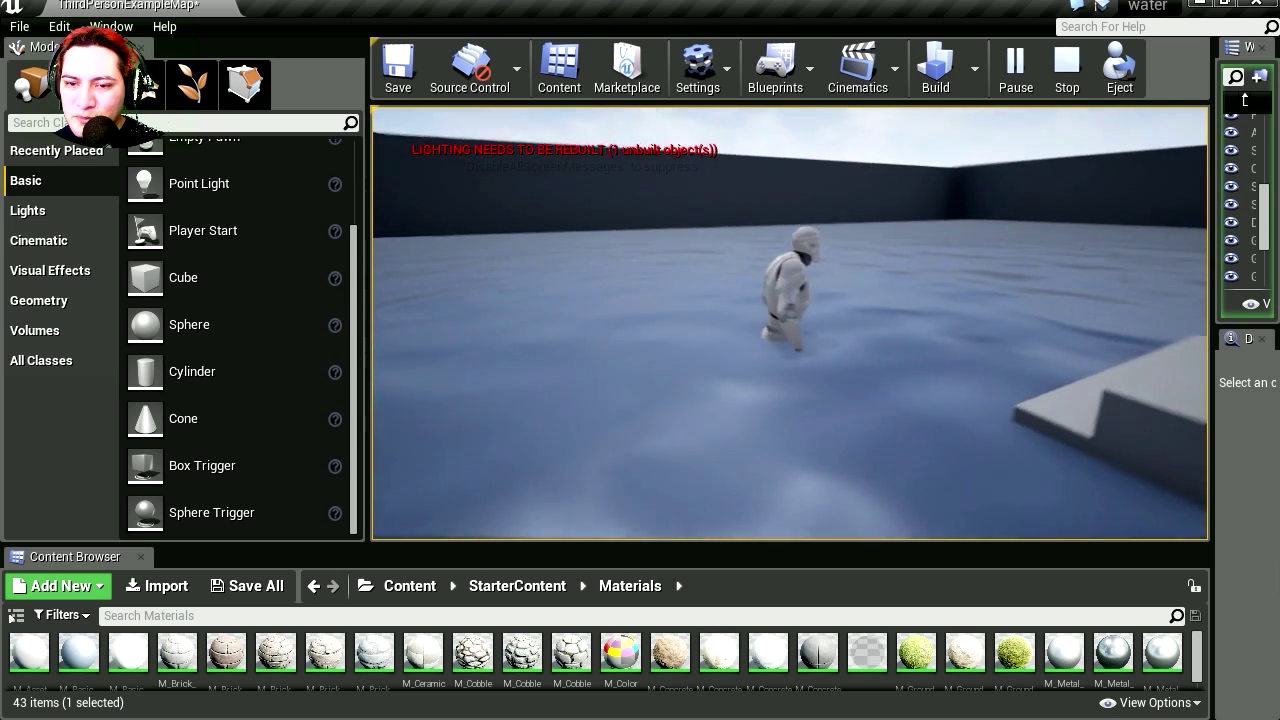
key("w")
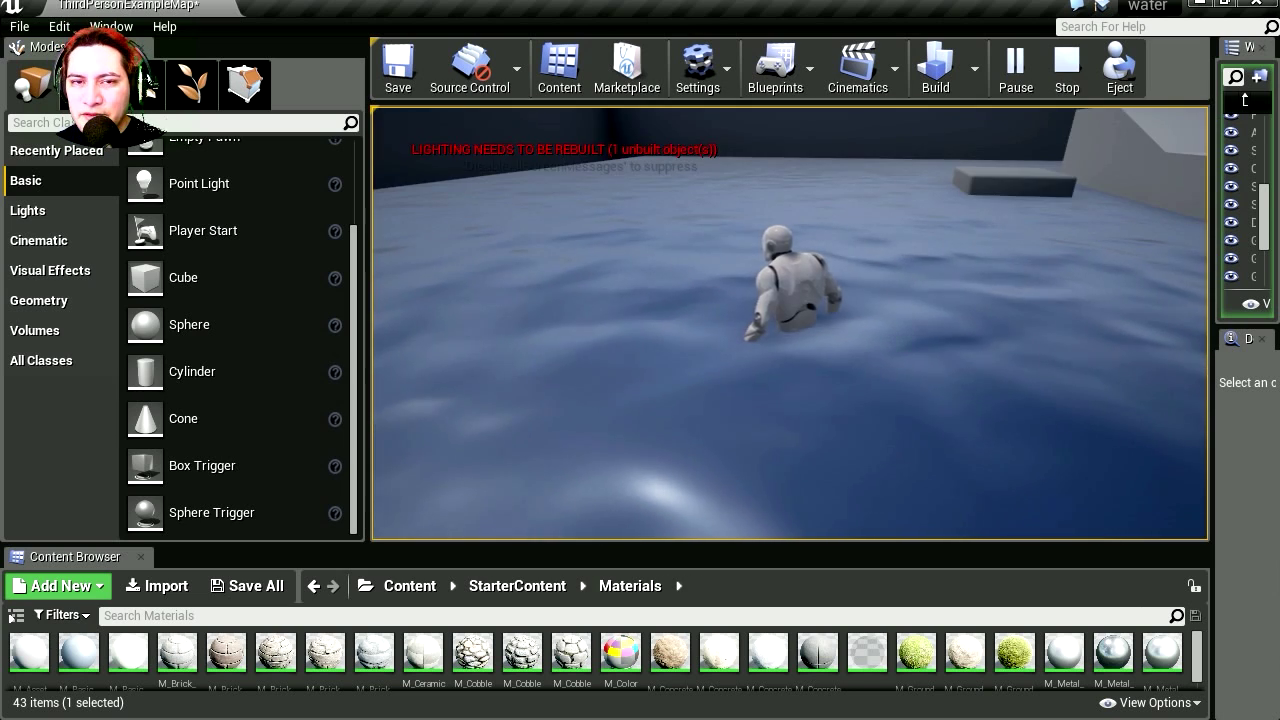